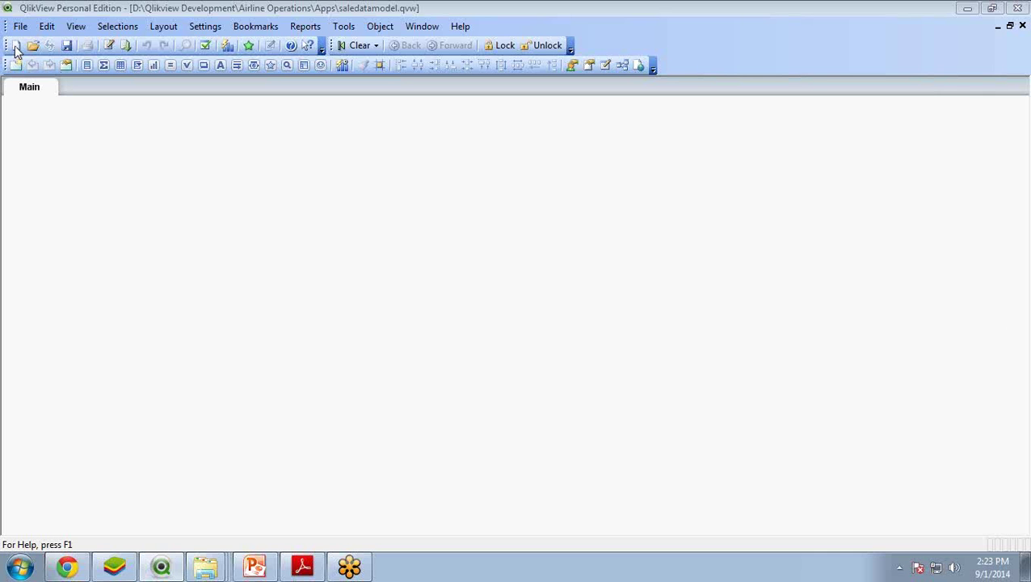
Open the load script and delete the OLE DB connection and the Dim_Salesbranch load below the SET statements.
{"action": "left_click", "coordinate": [108, 46]}
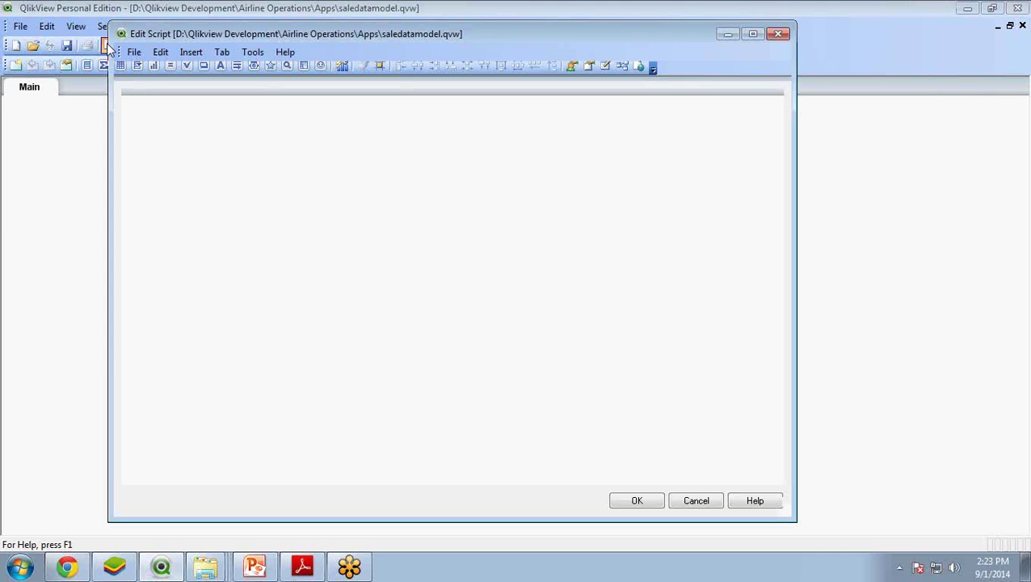
{"action": "left_click_drag", "start_coordinate": [286, 290], "coordinate": [352, 308]}
{"action": "left_click", "coordinate": [167, 167]}
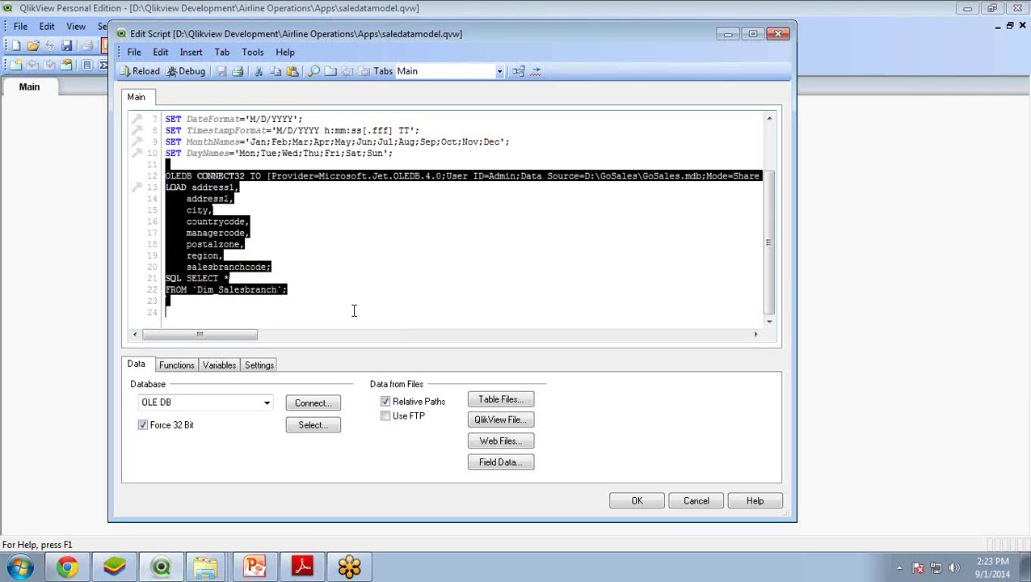
{"action": "key", "text": "Delete"}
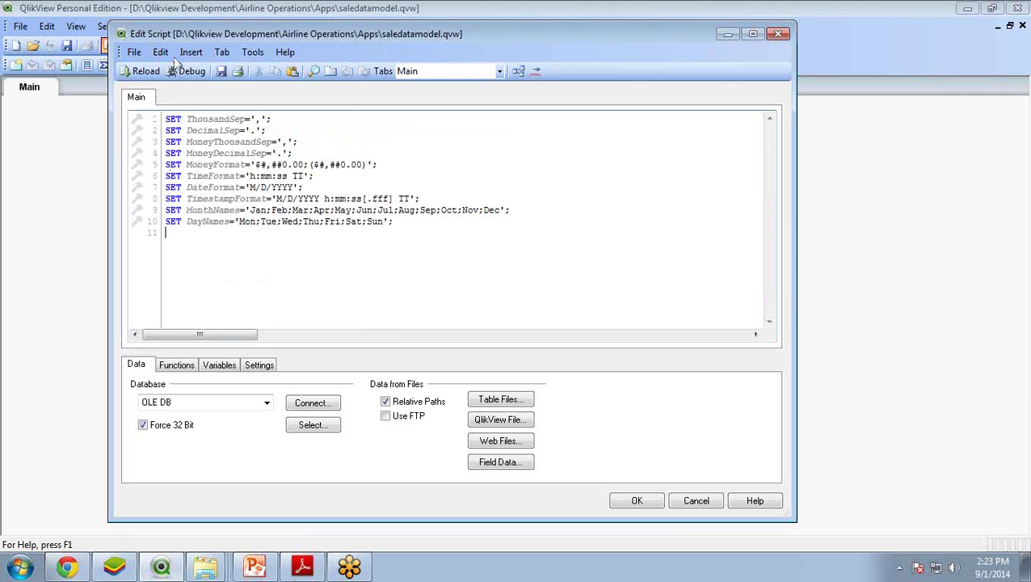
Add a new script tab named Main Data.
{"action": "left_click", "coordinate": [223, 53]}
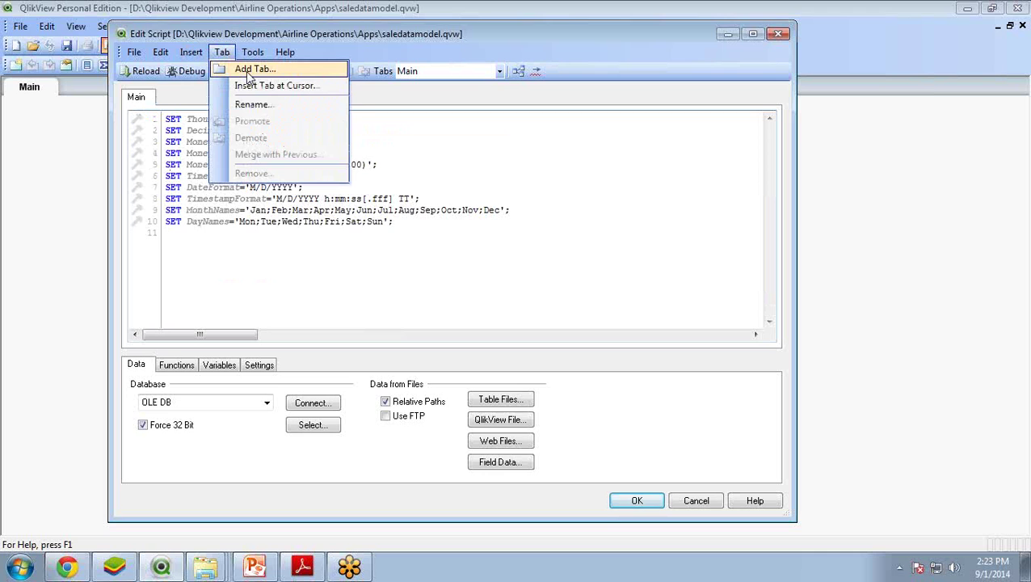
{"action": "left_click", "coordinate": [248, 72]}
{"action": "type", "text": "M"}
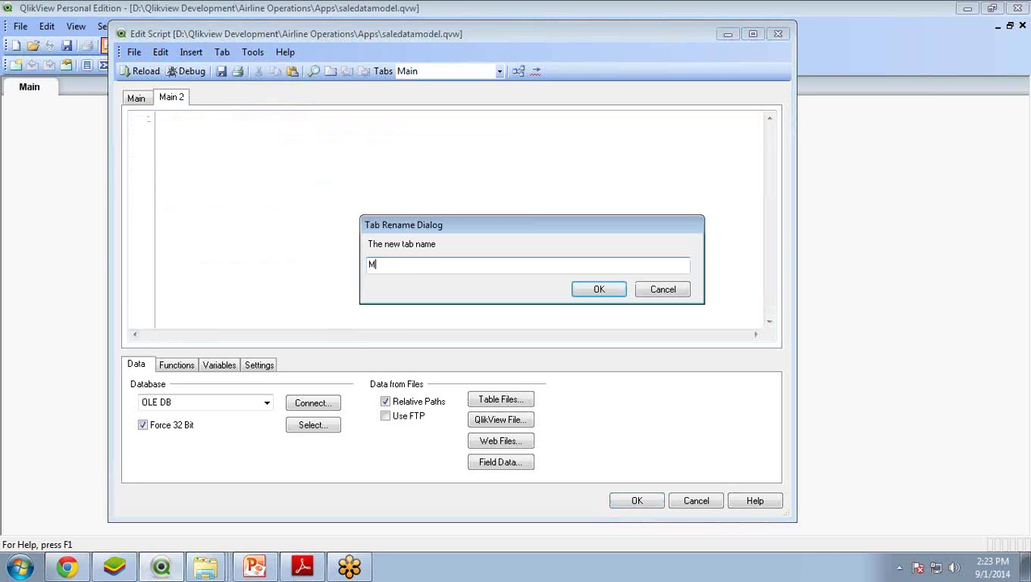
{"action": "type", "text": "ain Data"}
{"action": "key", "text": "BackSpace"}
{"action": "key", "text": "BackSpace"}
{"action": "key", "text": "BackSpace"}
{"action": "type", "text": "ata"}
{"action": "left_click", "coordinate": [598, 289]}
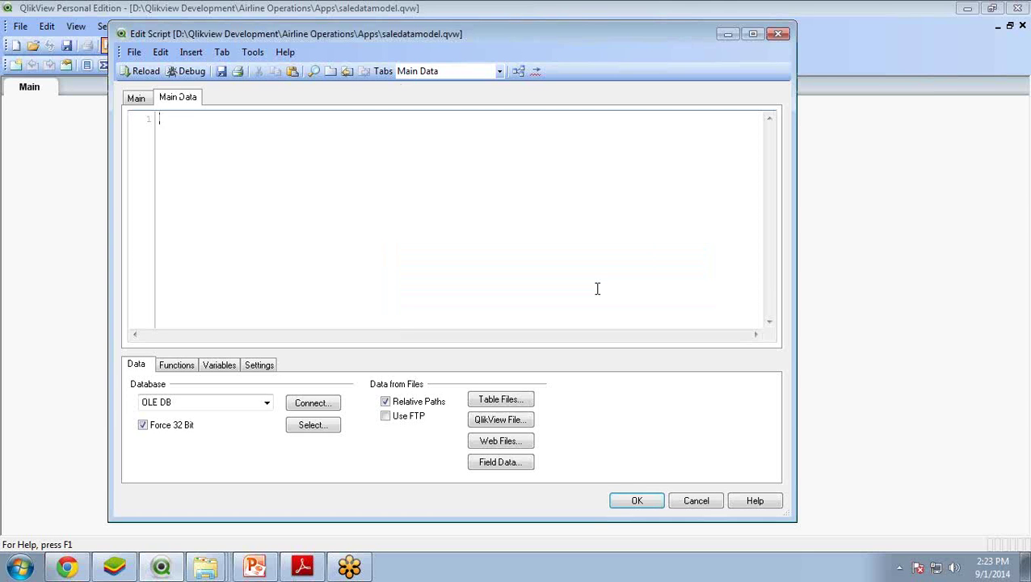
Insert a load statement for the table file Dim_Sales_Staff.qvd from the Apps folder, keeping the Qvd file type.
{"action": "left_click", "coordinate": [501, 400]}
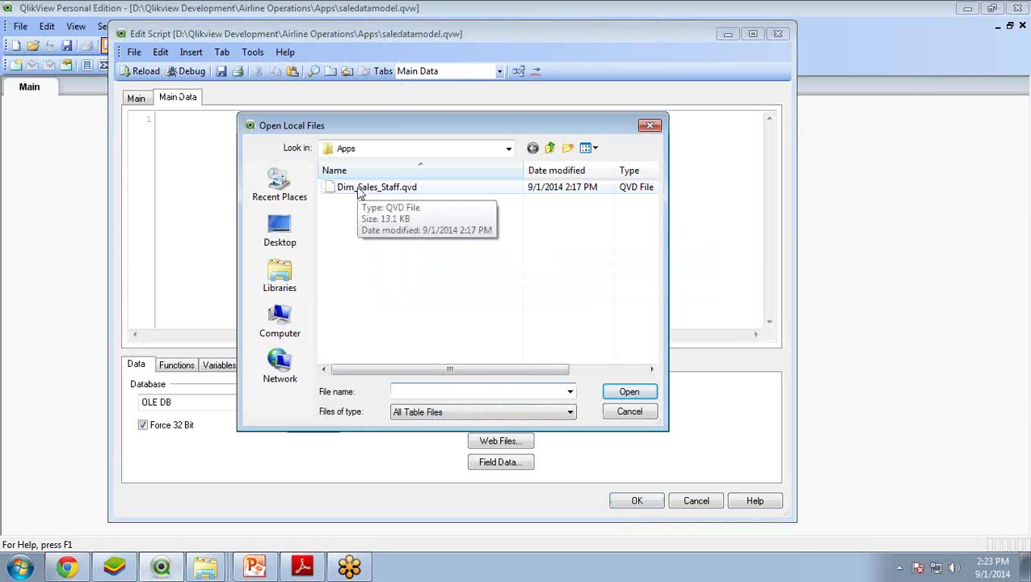
{"action": "left_click", "coordinate": [360, 190]}
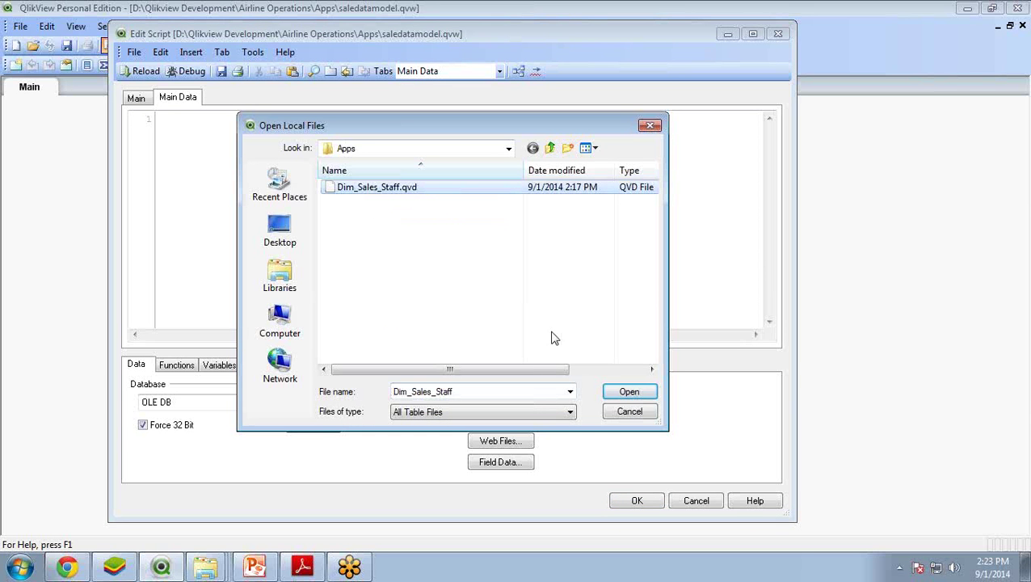
{"action": "left_click", "coordinate": [629, 392]}
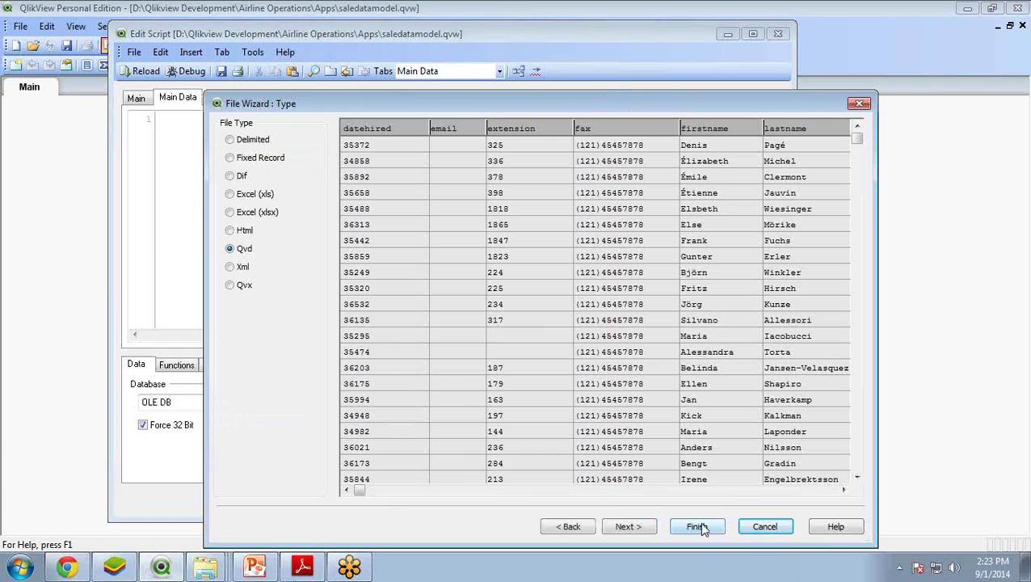
{"action": "left_click", "coordinate": [696, 527]}
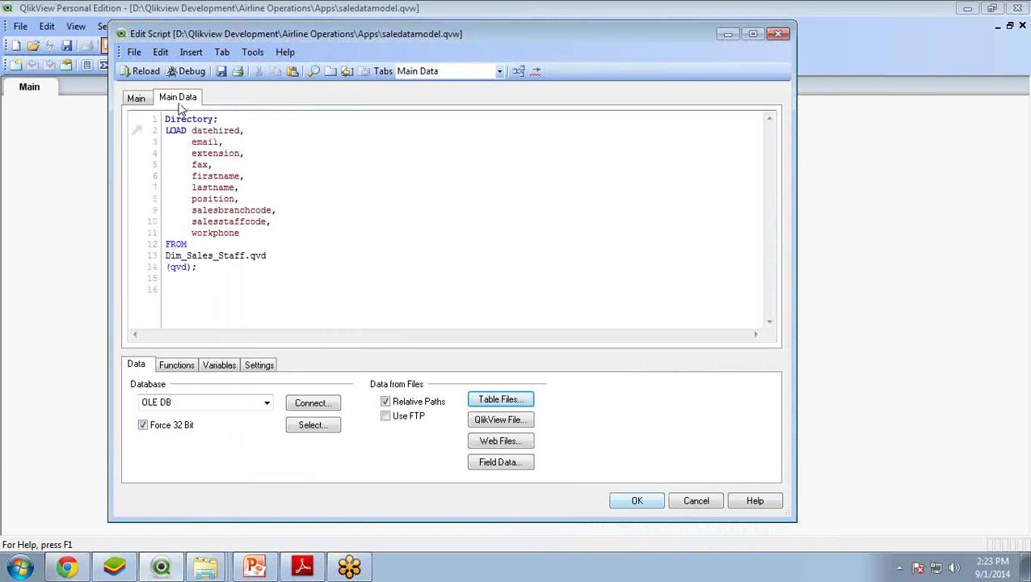
Save and reload the script, and close the sheet properties without adding any listbox fields.
{"action": "left_click", "coordinate": [223, 71]}
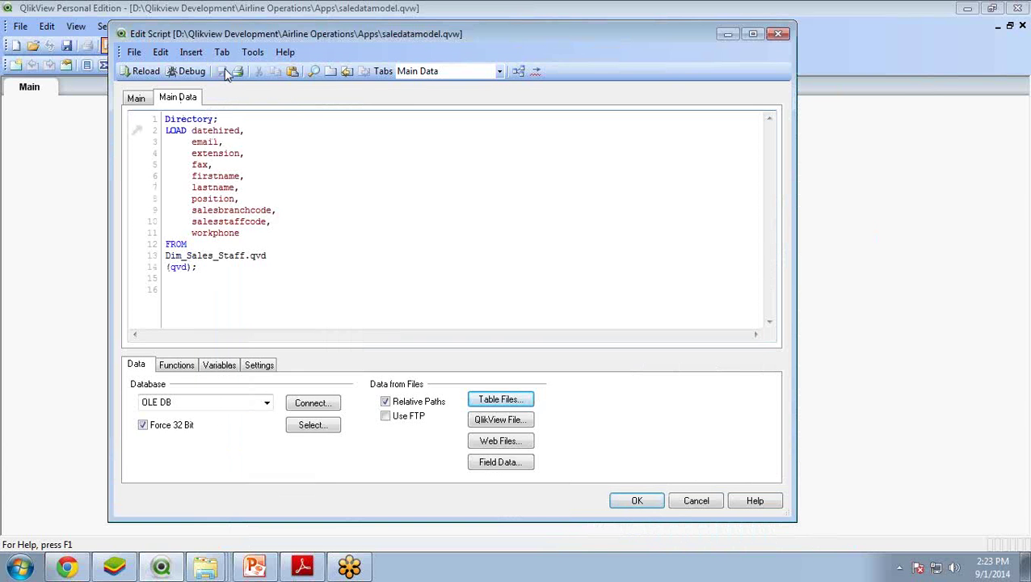
{"action": "left_click", "coordinate": [136, 73]}
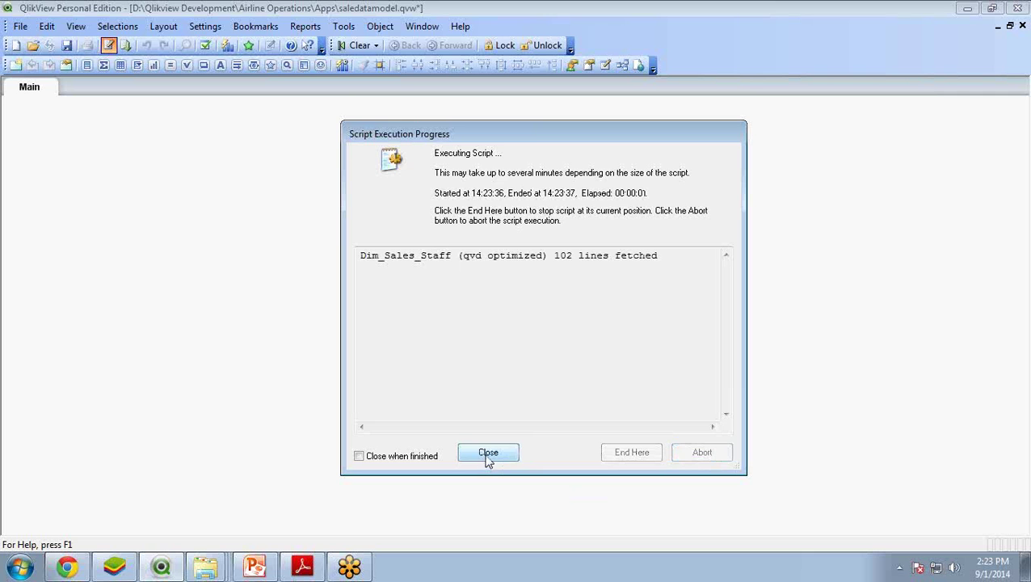
{"action": "left_click", "coordinate": [492, 454]}
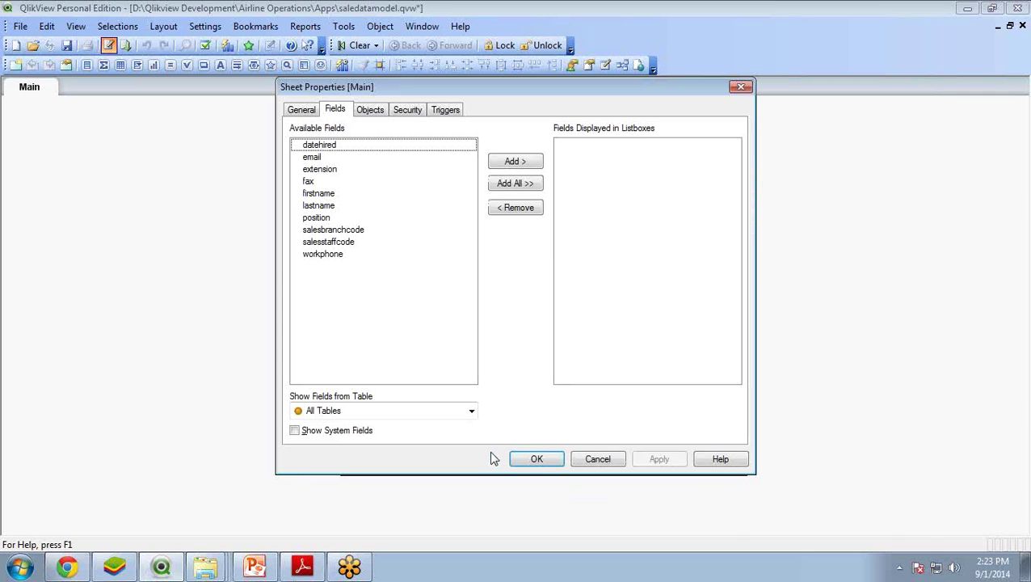
{"action": "left_click", "coordinate": [540, 461]}
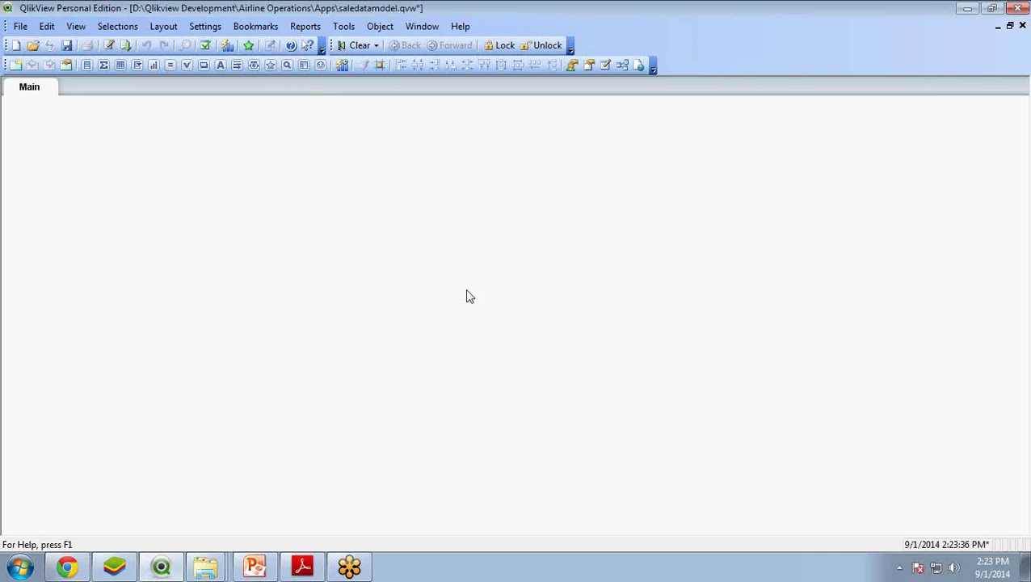
{"action": "right_click", "coordinate": [379, 219]}
{"action": "mouse_move", "coordinate": [437, 269]}
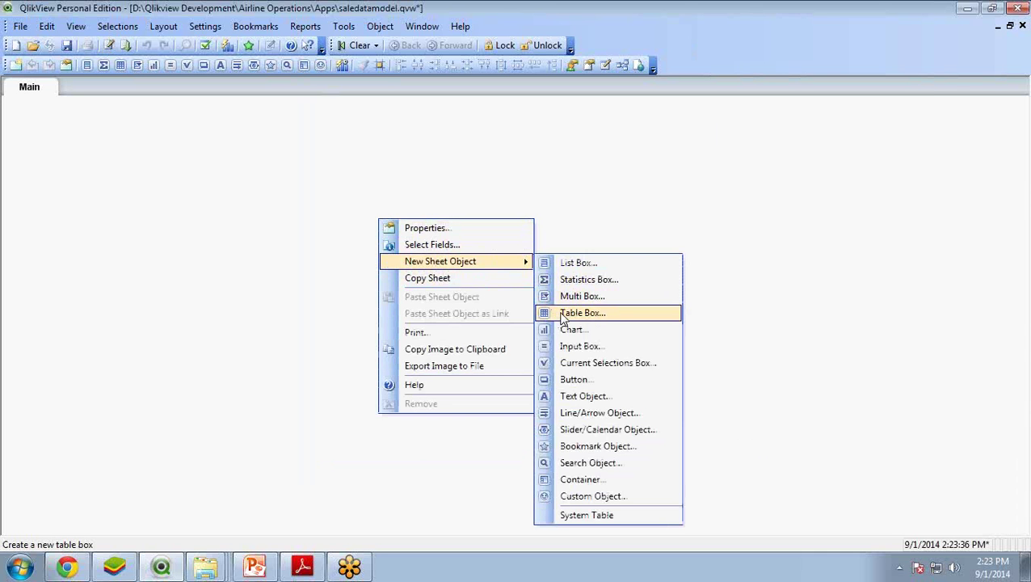
{"action": "left_click", "coordinate": [291, 292]}
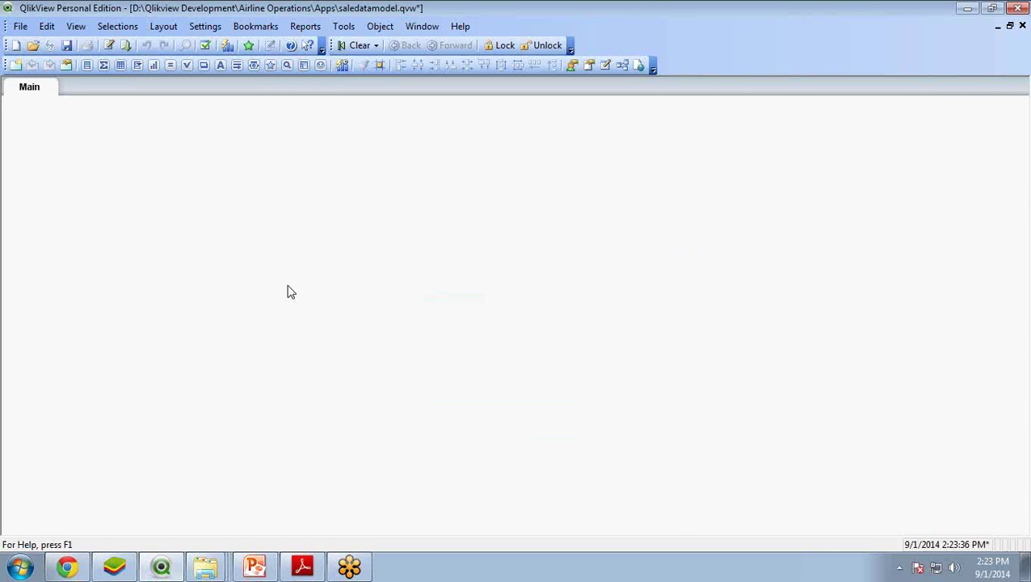
Create a new table box on the Main sheet and add all available fields to it.
{"action": "right_click", "coordinate": [261, 225]}
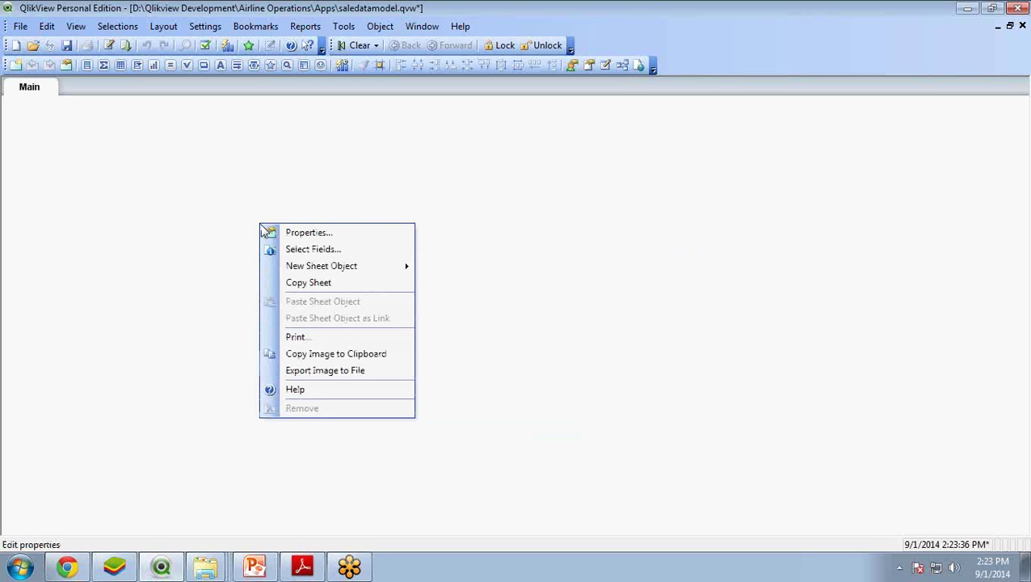
{"action": "mouse_move", "coordinate": [359, 273]}
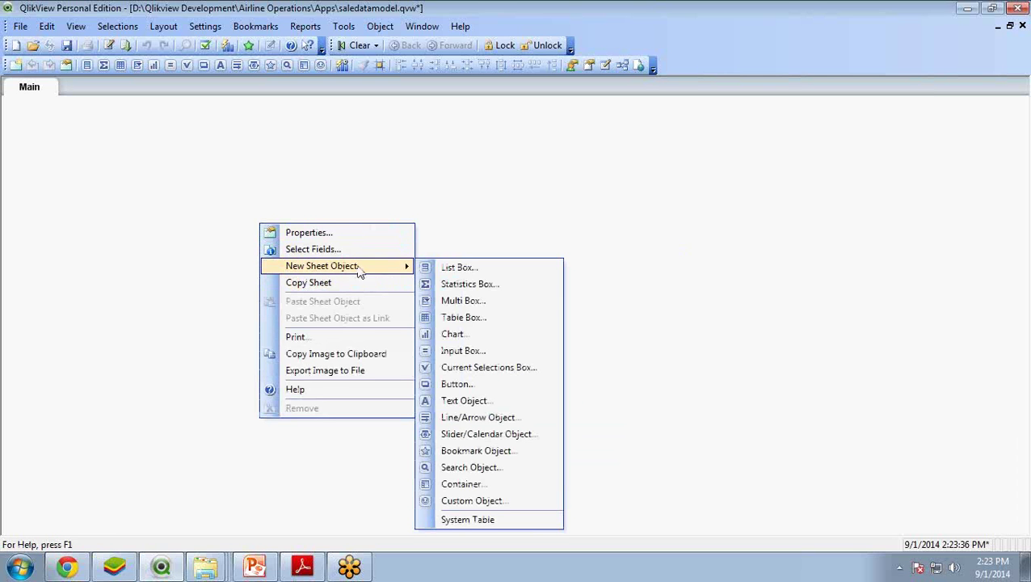
{"action": "left_click", "coordinate": [456, 319]}
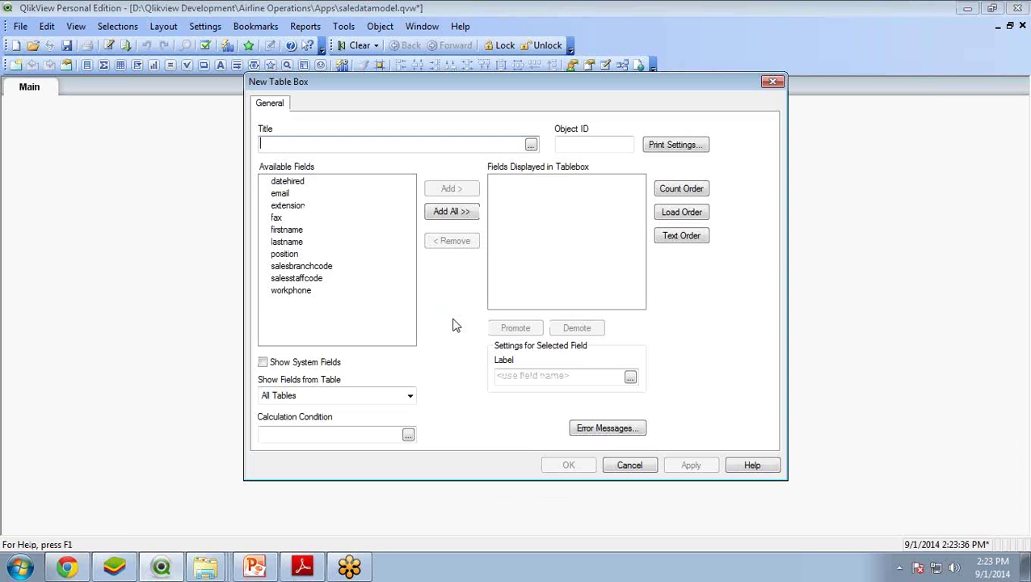
{"action": "left_click", "coordinate": [451, 211]}
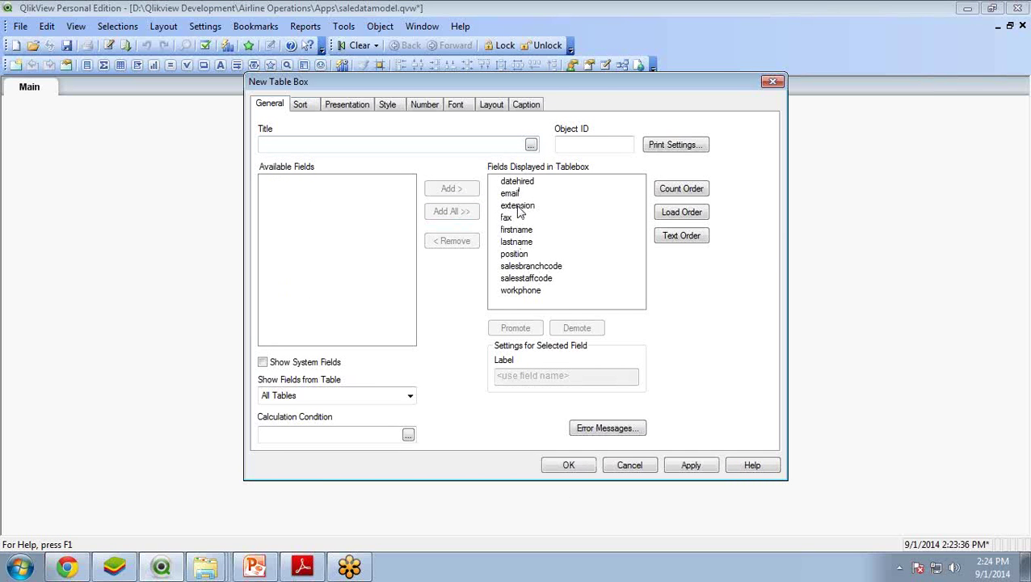
Promote salesbranchcode to the first position among the table box's displayed fields.
{"action": "left_click", "coordinate": [520, 267]}
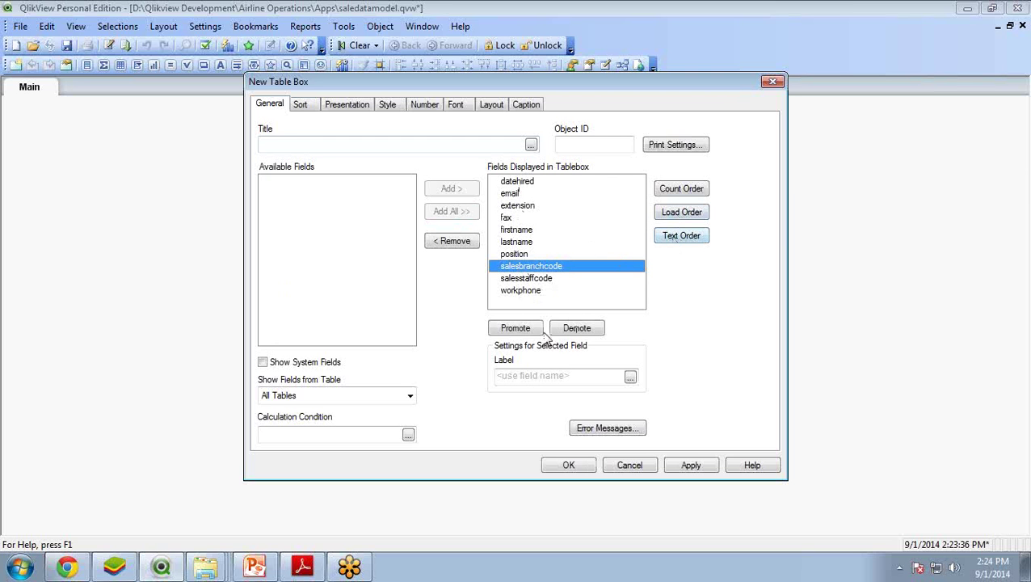
{"action": "left_click", "coordinate": [513, 331]}
{"action": "left_click", "coordinate": [512, 331]}
{"action": "left_click", "coordinate": [512, 332]}
{"action": "left_click", "coordinate": [512, 331]}
{"action": "left_click", "coordinate": [512, 331]}
{"action": "left_click", "coordinate": [512, 332]}
{"action": "left_click", "coordinate": [511, 331]}
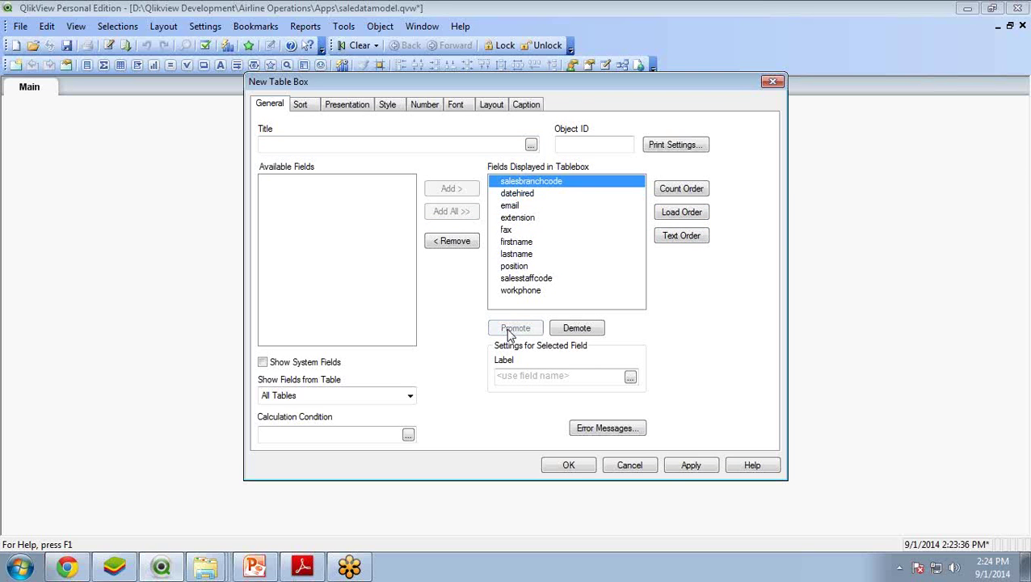
Promote workphone to directly below salesbranchcode in the displayed fields.
{"action": "left_click", "coordinate": [517, 291]}
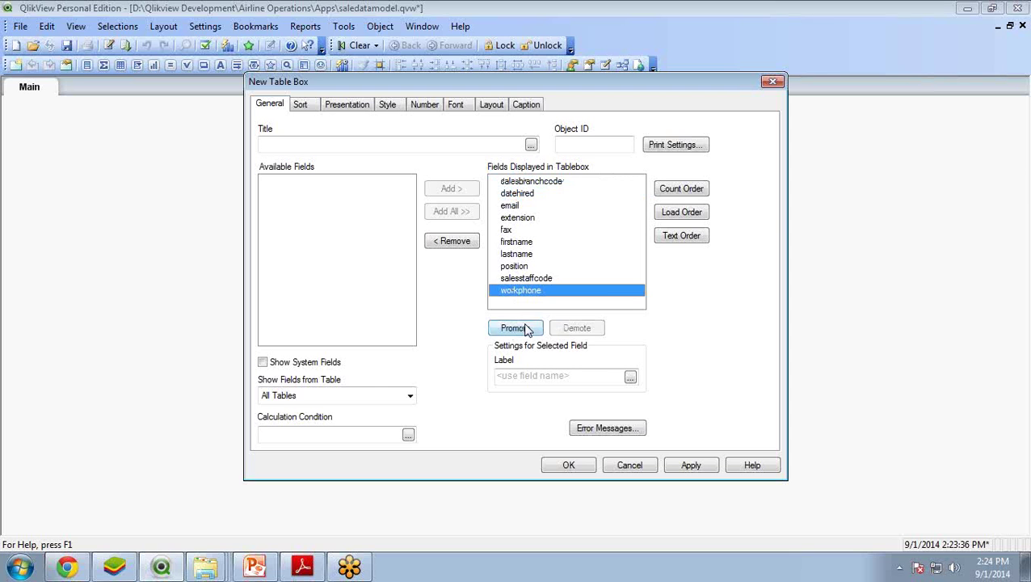
{"action": "left_click", "coordinate": [524, 329]}
{"action": "left_click", "coordinate": [524, 329]}
{"action": "left_click", "coordinate": [523, 329]}
{"action": "left_click", "coordinate": [524, 329]}
{"action": "left_click", "coordinate": [524, 329]}
{"action": "left_click", "coordinate": [523, 328]}
{"action": "left_click", "coordinate": [524, 329]}
{"action": "left_click", "coordinate": [524, 329]}
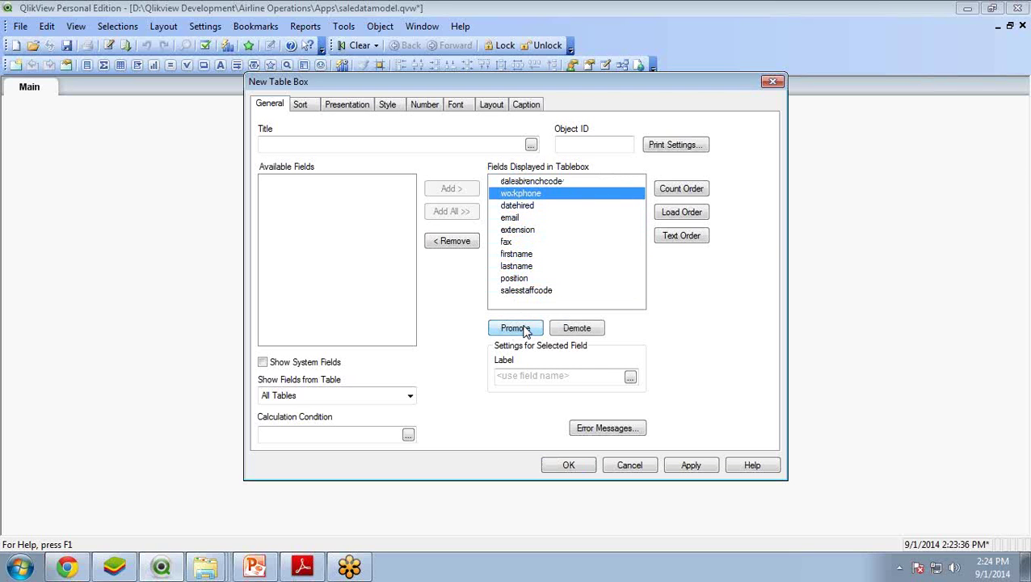
Promote firstname above workphone so it directly follows salesbranchcode.
{"action": "left_click", "coordinate": [516, 253]}
{"action": "left_click", "coordinate": [517, 329]}
{"action": "left_click", "coordinate": [517, 329]}
{"action": "left_click", "coordinate": [517, 329]}
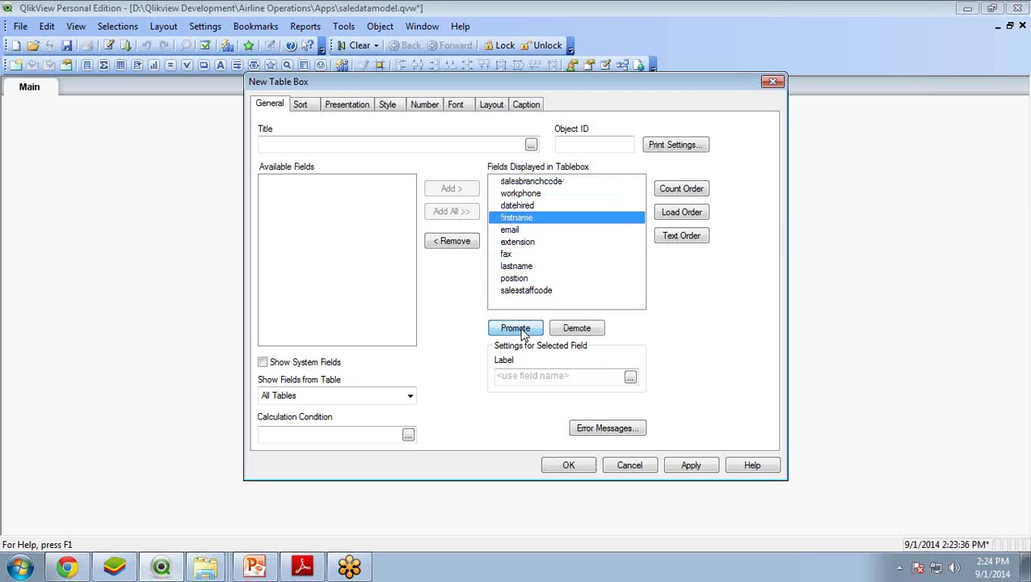
{"action": "left_click", "coordinate": [517, 329]}
{"action": "left_click", "coordinate": [517, 329]}
Promote lastname to directly below firstname and apply the table box settings.
{"action": "left_click", "coordinate": [521, 266]}
{"action": "left_click", "coordinate": [521, 329]}
{"action": "left_click", "coordinate": [521, 329]}
{"action": "left_click", "coordinate": [521, 329]}
{"action": "left_click", "coordinate": [521, 329]}
{"action": "left_click", "coordinate": [521, 330]}
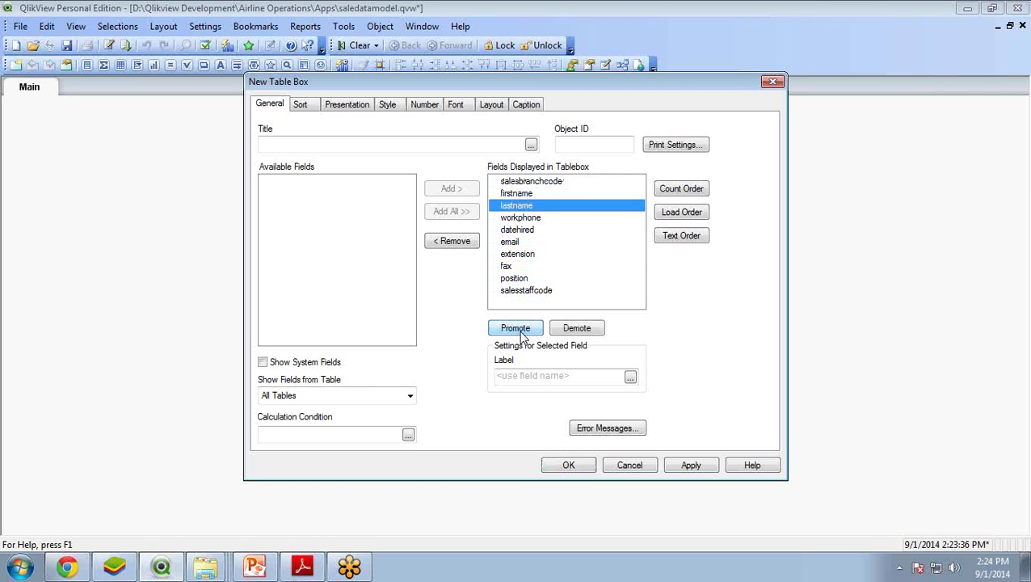
{"action": "left_click", "coordinate": [706, 471]}
{"action": "left_click", "coordinate": [584, 465]}
Maximize the table box and widen its columns from firstname through fax for readability.
{"action": "left_click_drag", "start_coordinate": [420, 231], "coordinate": [389, 162]}
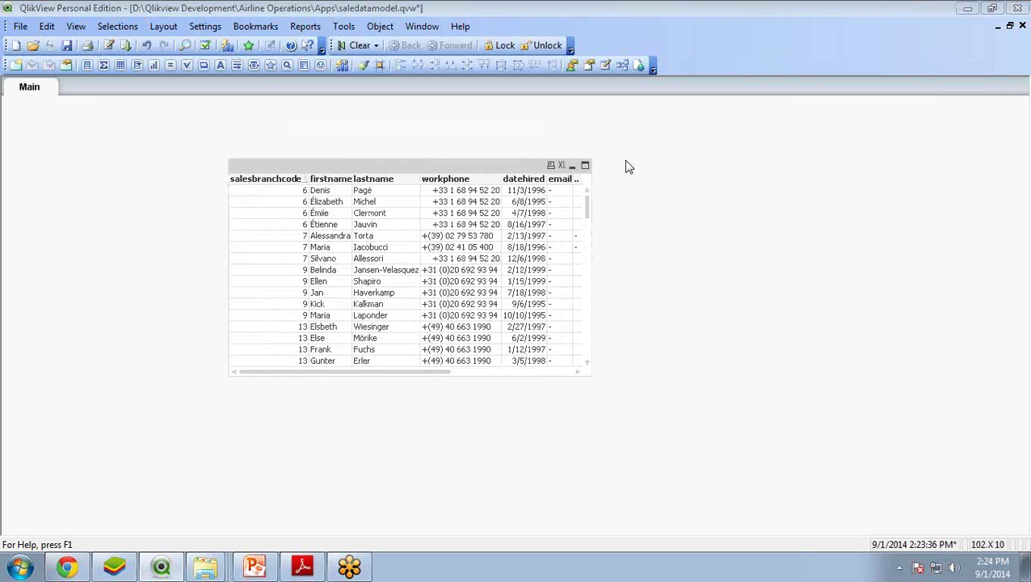
{"action": "left_click", "coordinate": [586, 165]}
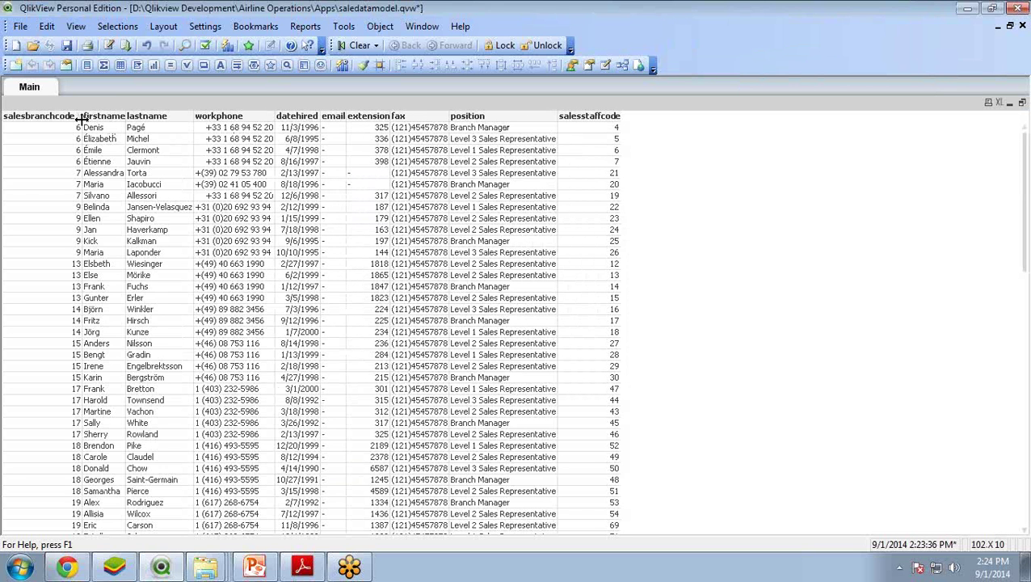
{"action": "left_click_drag", "start_coordinate": [127, 116], "coordinate": [164, 117]}
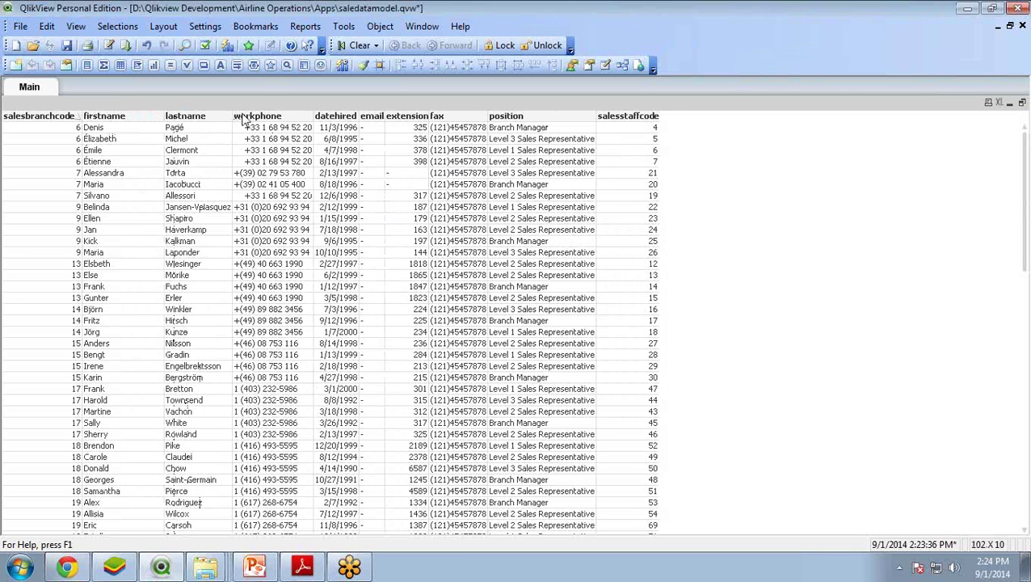
{"action": "left_click_drag", "start_coordinate": [232, 116], "coordinate": [279, 115]}
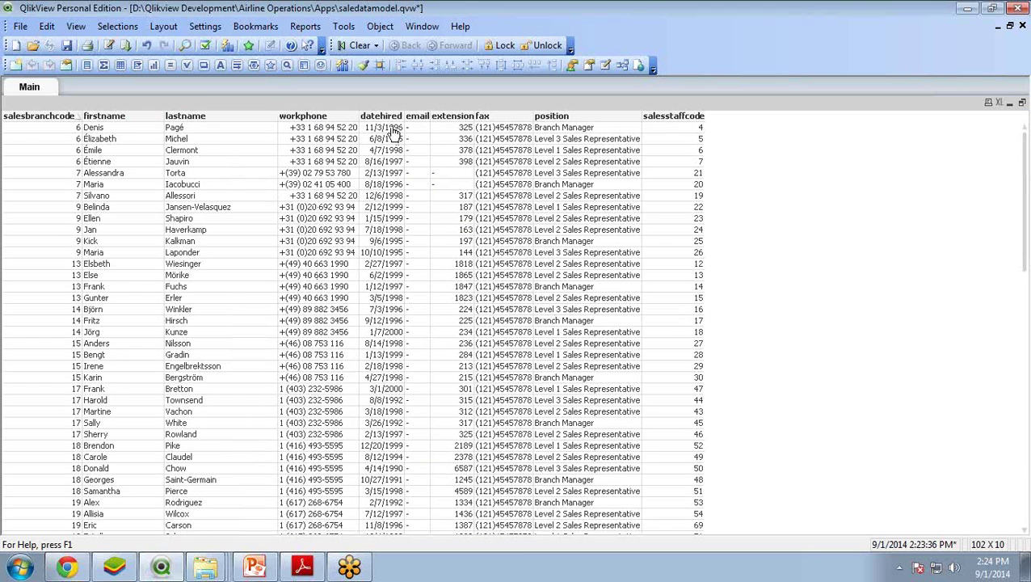
{"action": "left_click_drag", "start_coordinate": [360, 115], "coordinate": [668, 116]}
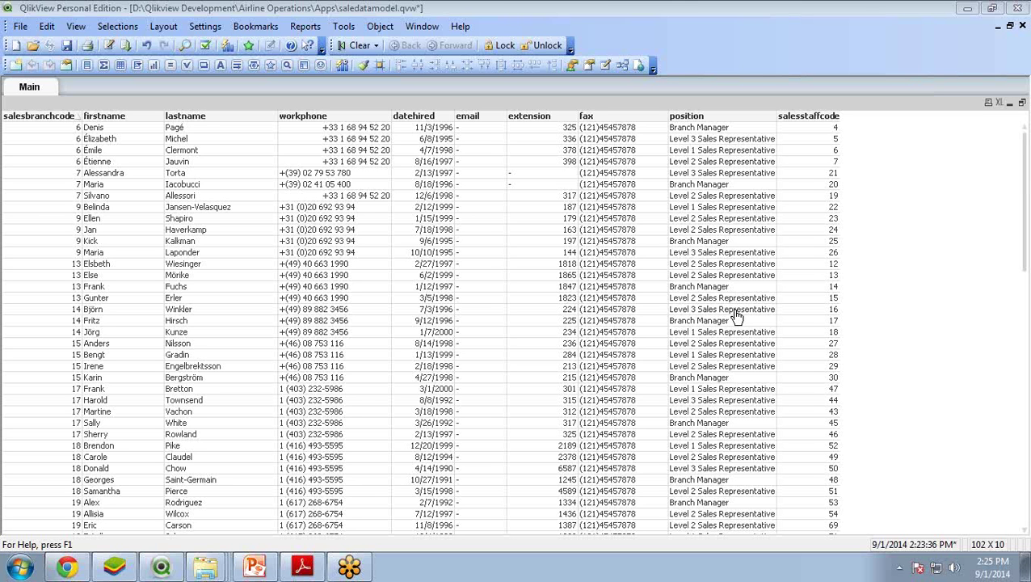
Reopen the load script and add a Where line after (qvd), ahead of the closing semicolon, on the Main Data tab.
{"action": "left_click", "coordinate": [109, 46]}
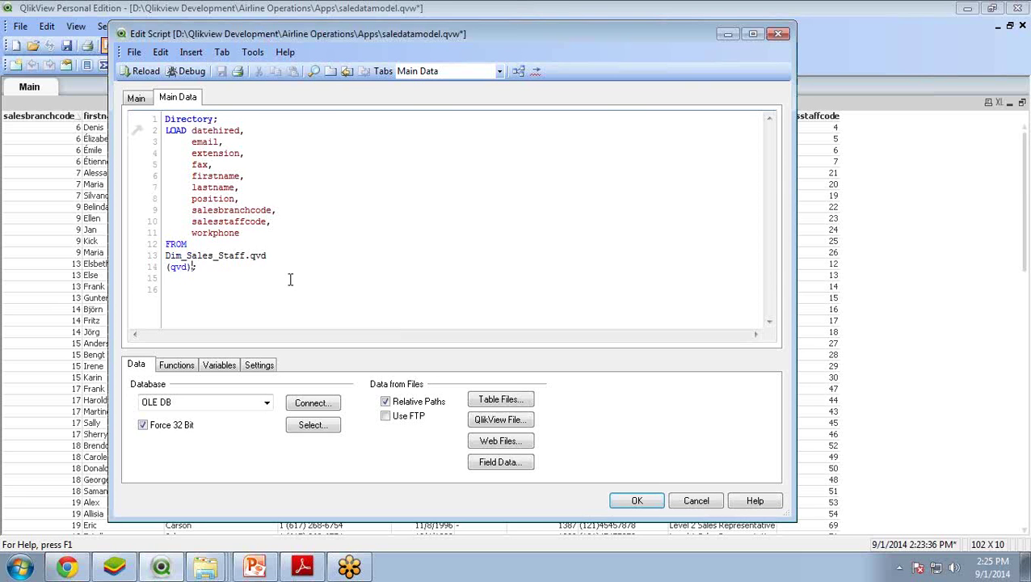
{"action": "key", "text": "Return"}
{"action": "key", "text": "Return"}
{"action": "type", "text": "whe"}
{"action": "key", "text": "Return"}
Move the script window clear of the table's column headers and put the position field after Where on the filter line.
{"action": "left_click_drag", "start_coordinate": [259, 33], "coordinate": [309, 201]}
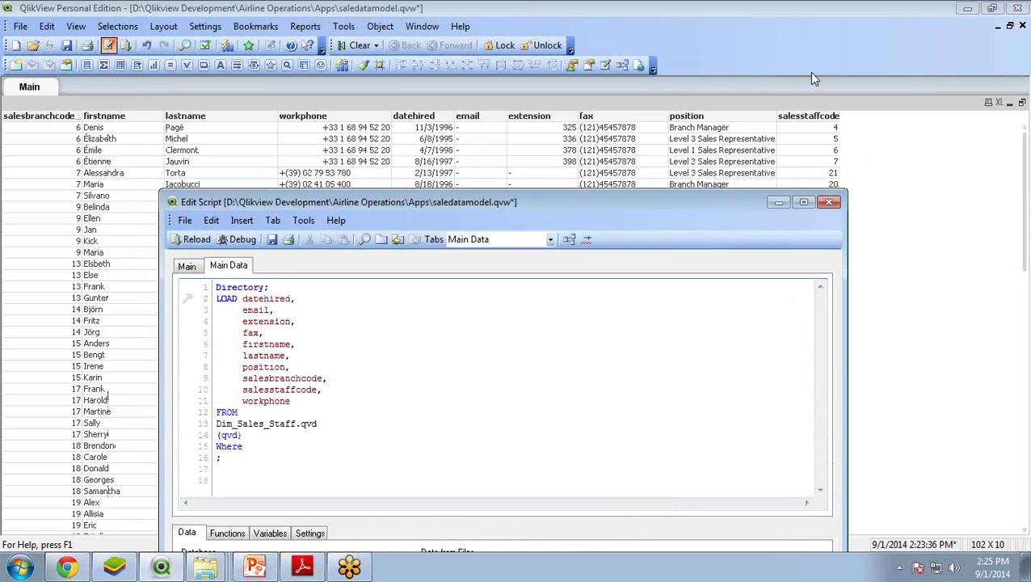
{"action": "left_click_drag", "start_coordinate": [670, 195], "coordinate": [811, 194]}
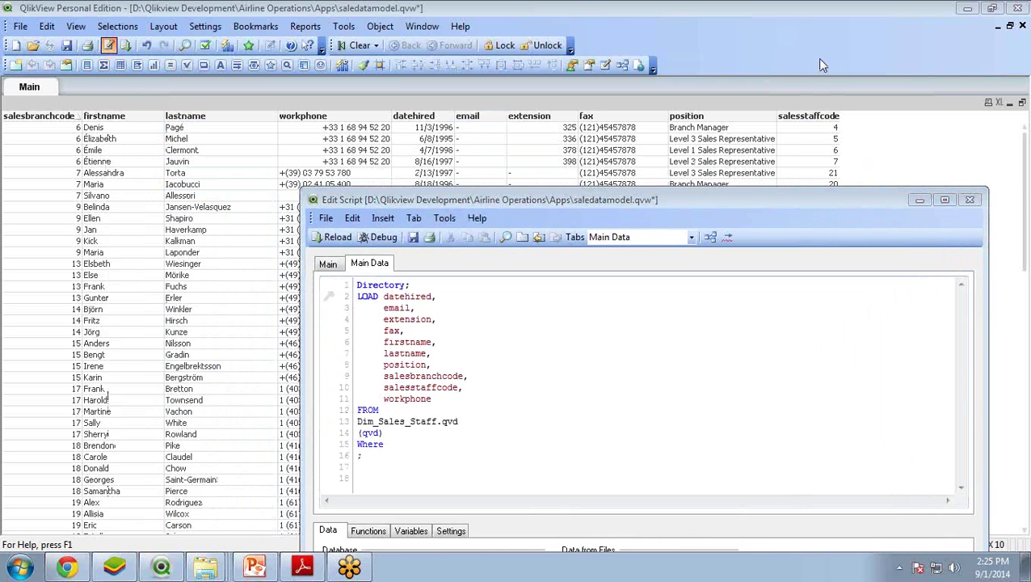
{"action": "left_click", "coordinate": [390, 444]}
{"action": "key", "text": "ctrl+space"}
{"action": "key", "text": "Escape"}
{"action": "type", "text": "po"}
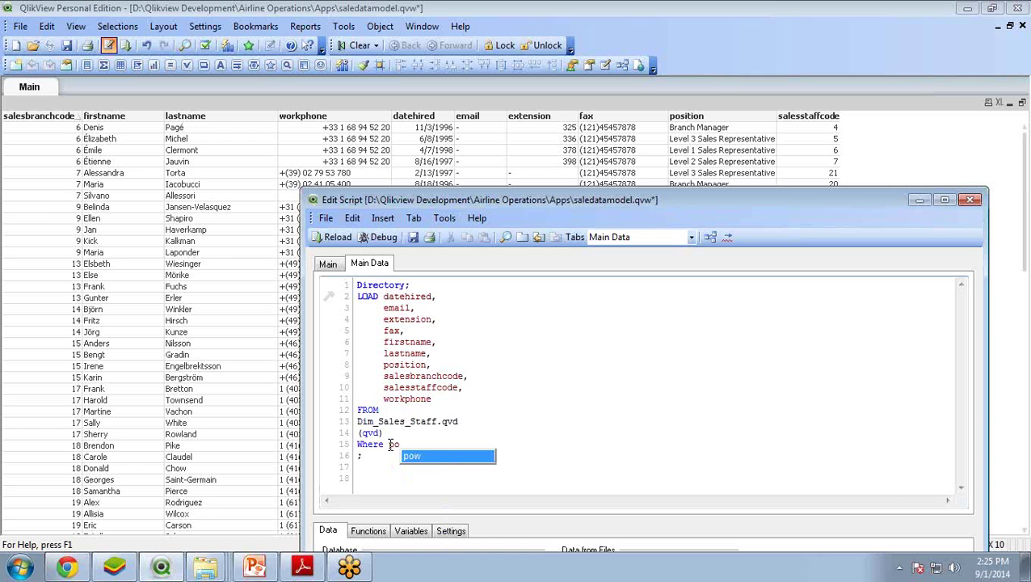
{"action": "type", "text": "sition"}
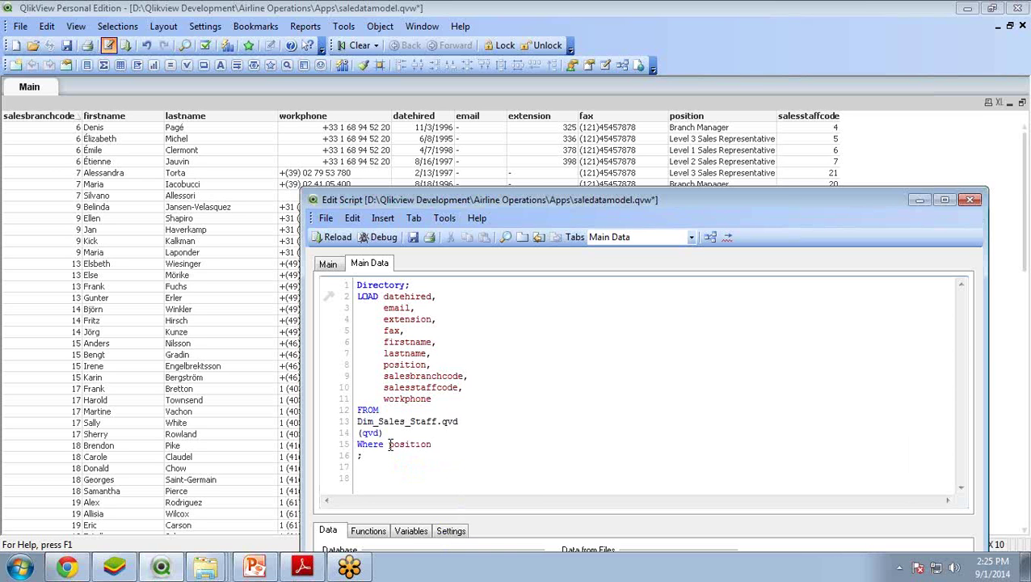
{"action": "left_click", "coordinate": [873, 186]}
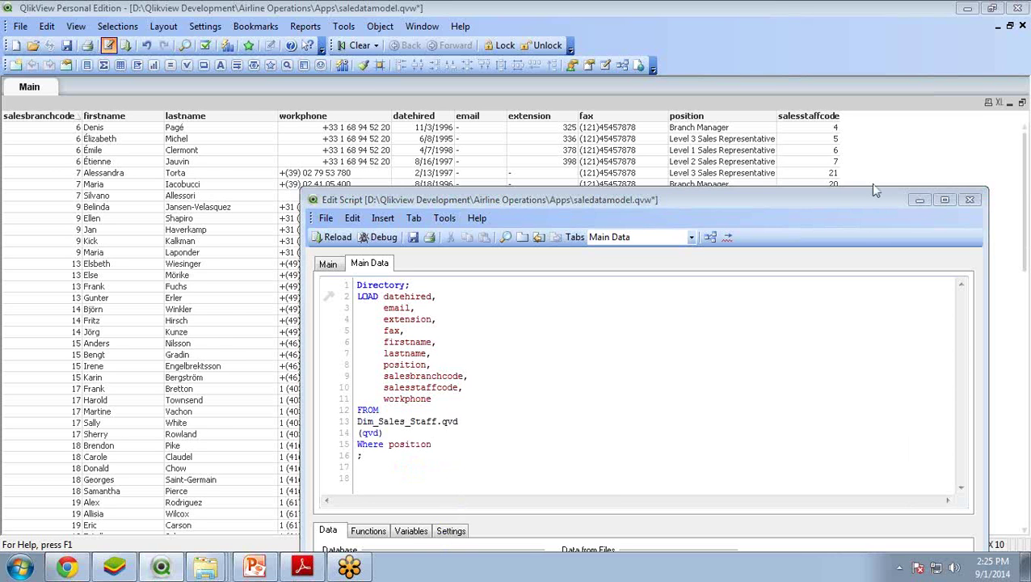
{"action": "left_click_drag", "start_coordinate": [711, 197], "coordinate": [704, 195]}
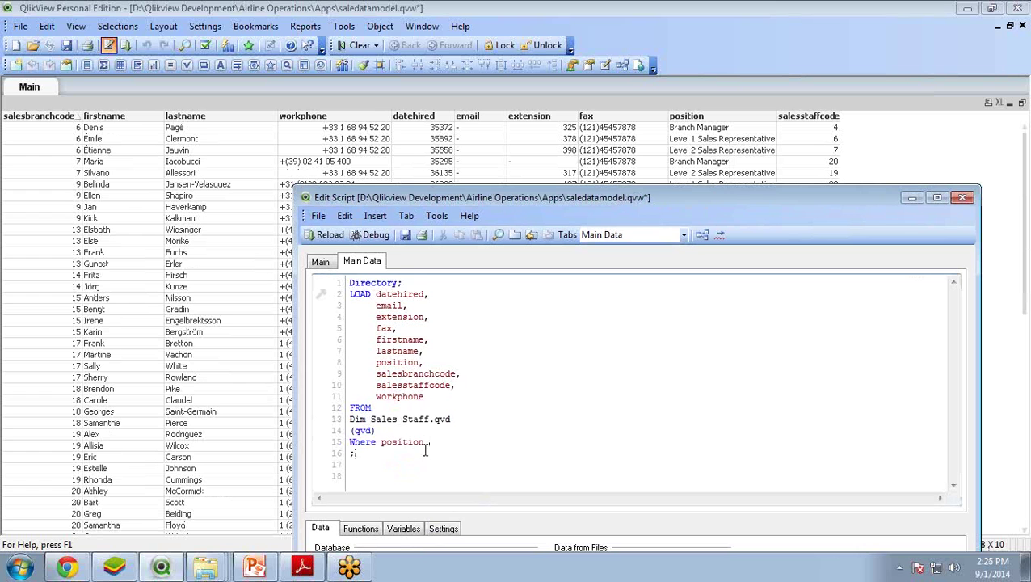
{"action": "left_click_drag", "start_coordinate": [669, 197], "coordinate": [689, 214]}
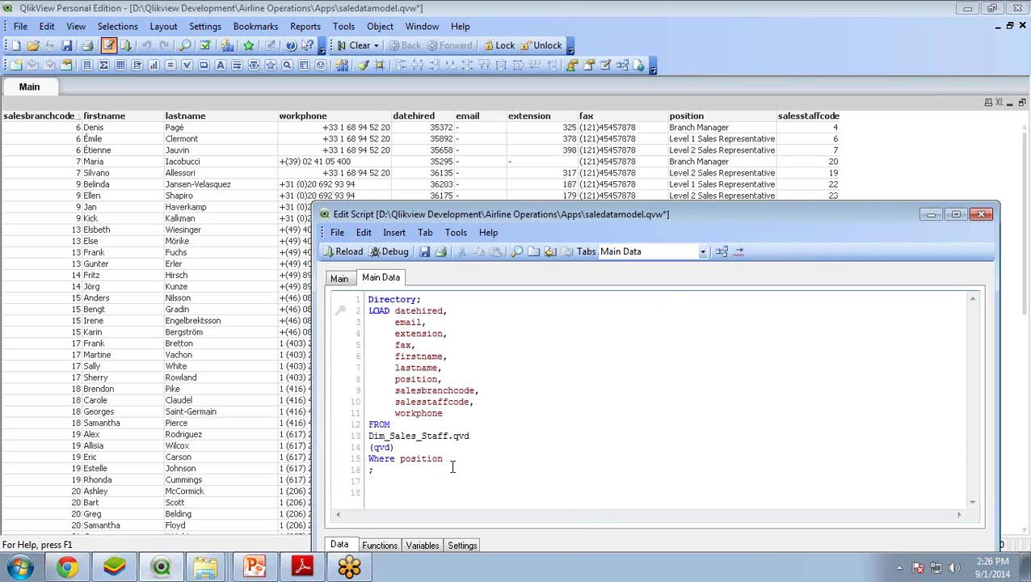
Delete the unfinished Where line, reload the unfiltered staff data, and accept the sheet properties without adding list boxes.
{"action": "left_click_drag", "start_coordinate": [453, 458], "coordinate": [358, 461]}
{"action": "key", "text": "BackSpace"}
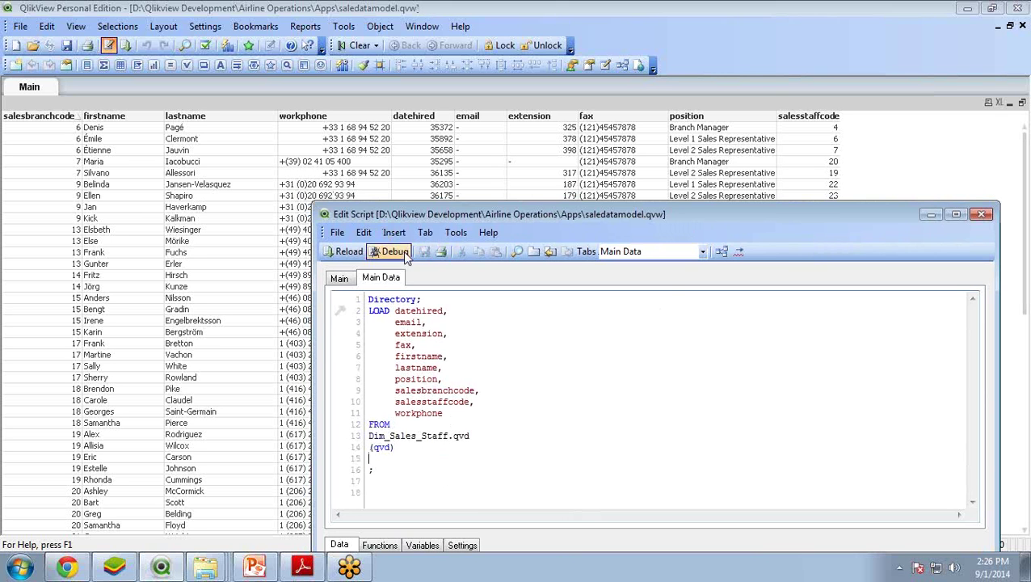
{"action": "left_click", "coordinate": [346, 251]}
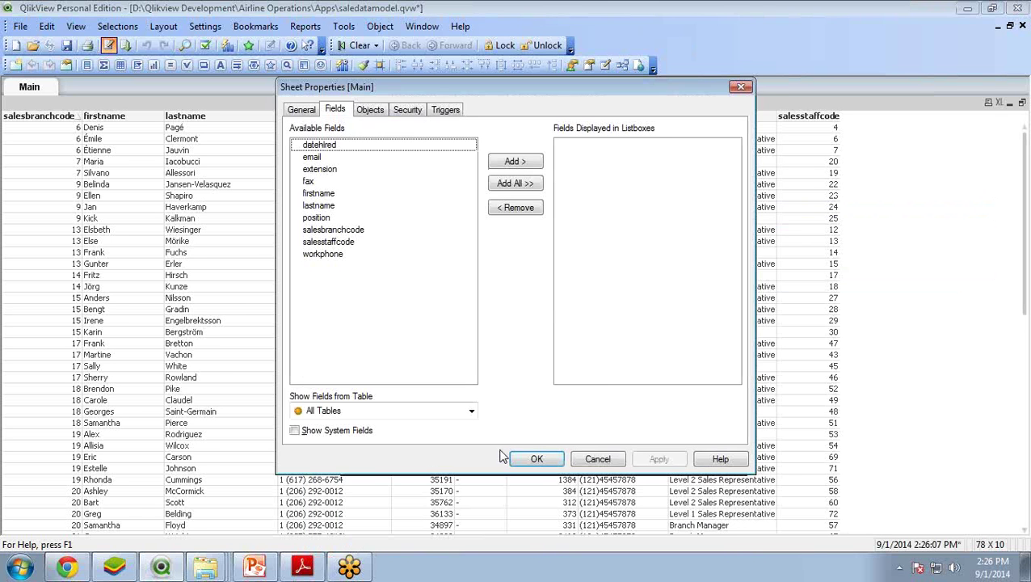
{"action": "left_click", "coordinate": [529, 459]}
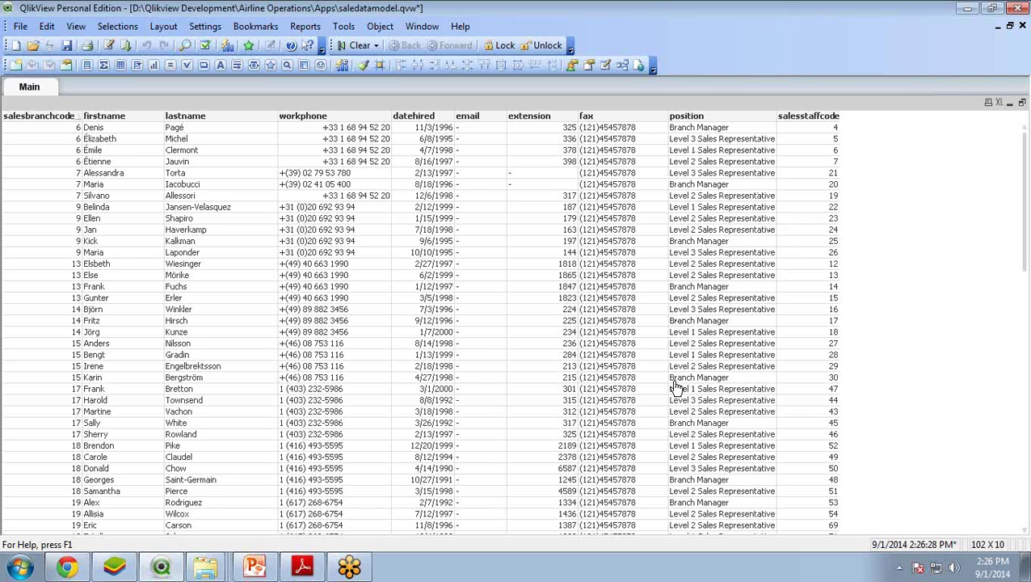
Reopen the load script and begin a where condition below (qvd) on the position field with the <> operator.
{"action": "left_click", "coordinate": [106, 45]}
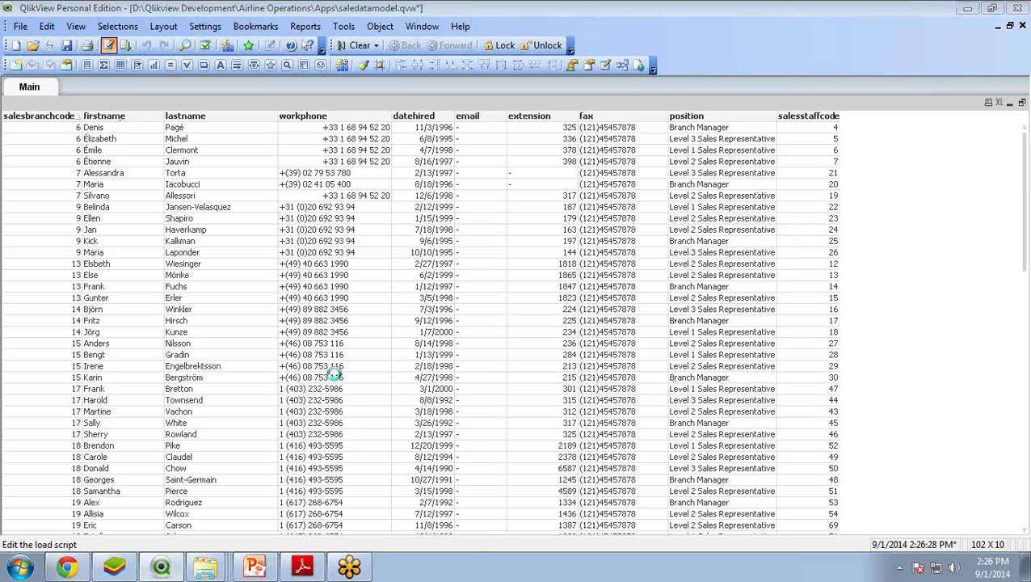
{"action": "left_click", "coordinate": [392, 458]}
{"action": "type", "text": "where "}
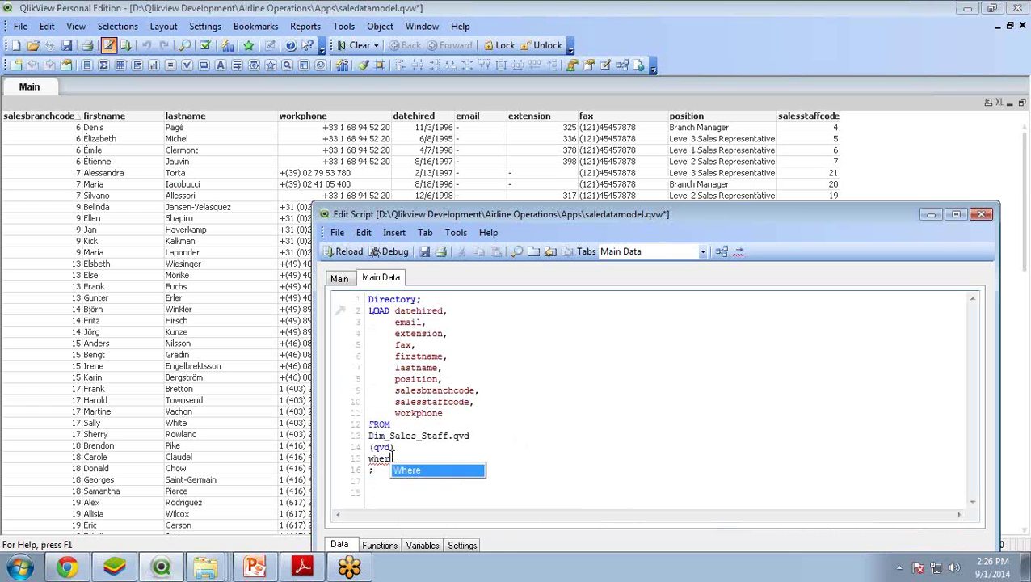
{"action": "type", "text": "po"}
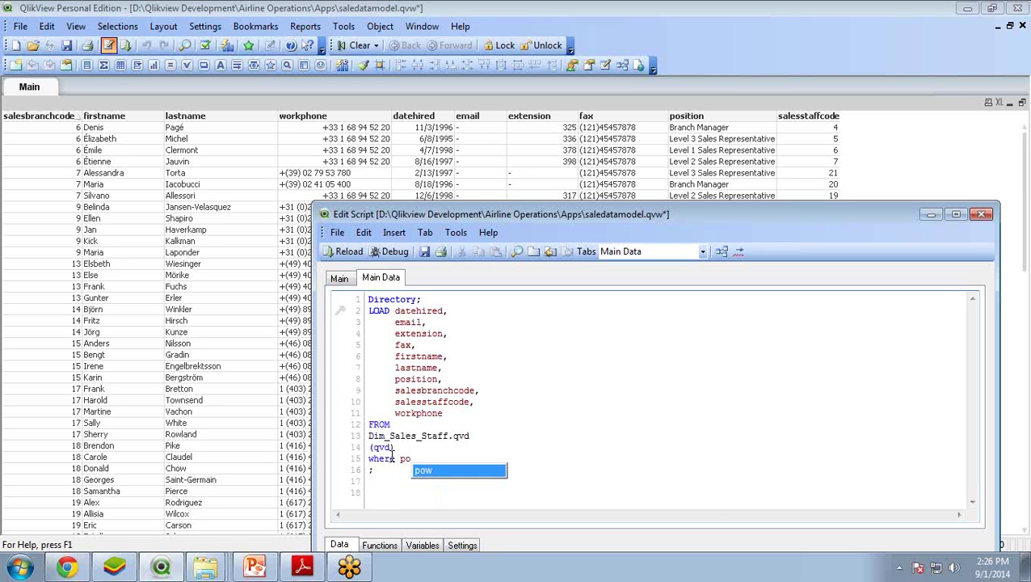
{"action": "type", "text": "siti"}
{"action": "key", "text": "BackSpace"}
{"action": "key", "text": "BackSpace"}
{"action": "key", "text": "BackSpace"}
{"action": "type", "text": "tio"}
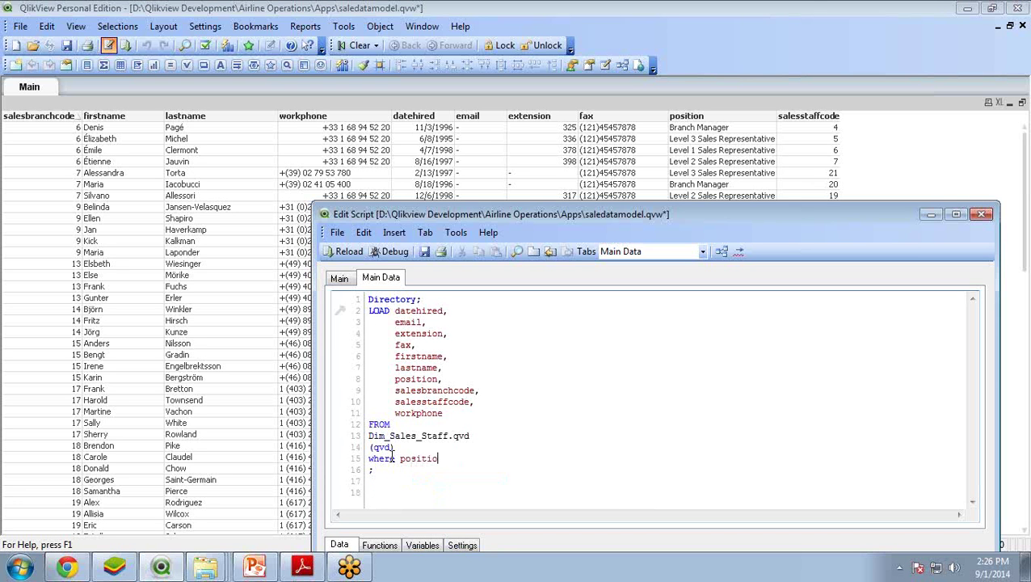
{"action": "type", "text": "n <"}
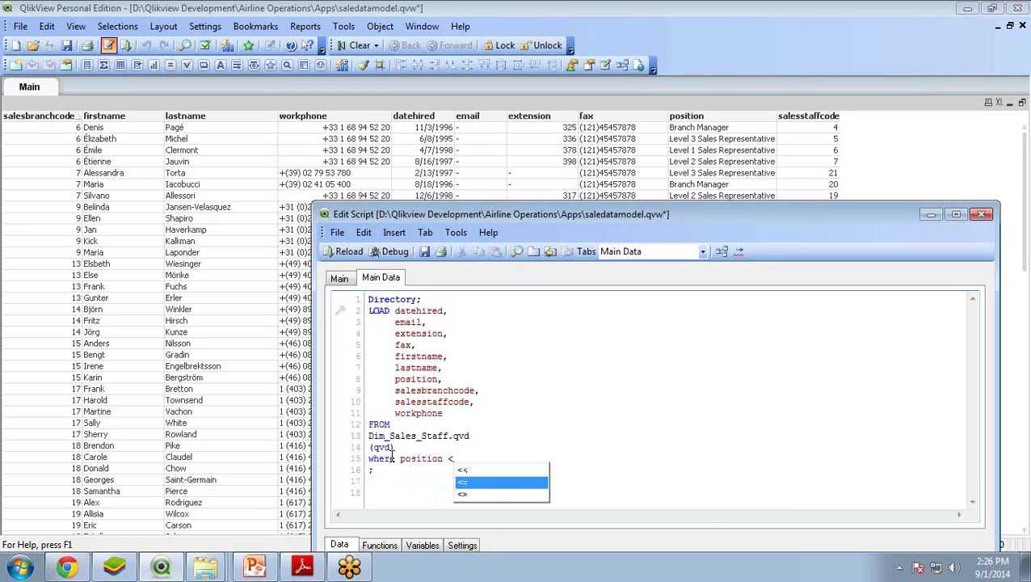
{"action": "key", "text": "BackSpace"}
{"action": "type", "text": ">"}
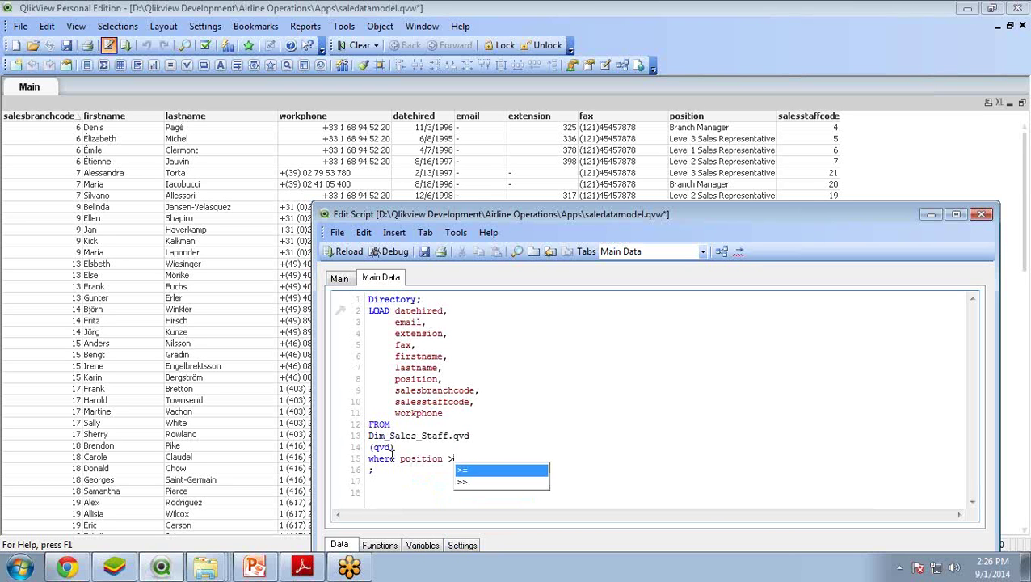
{"action": "key", "text": "BackSpace"}
{"action": "type", "text": "<>"}
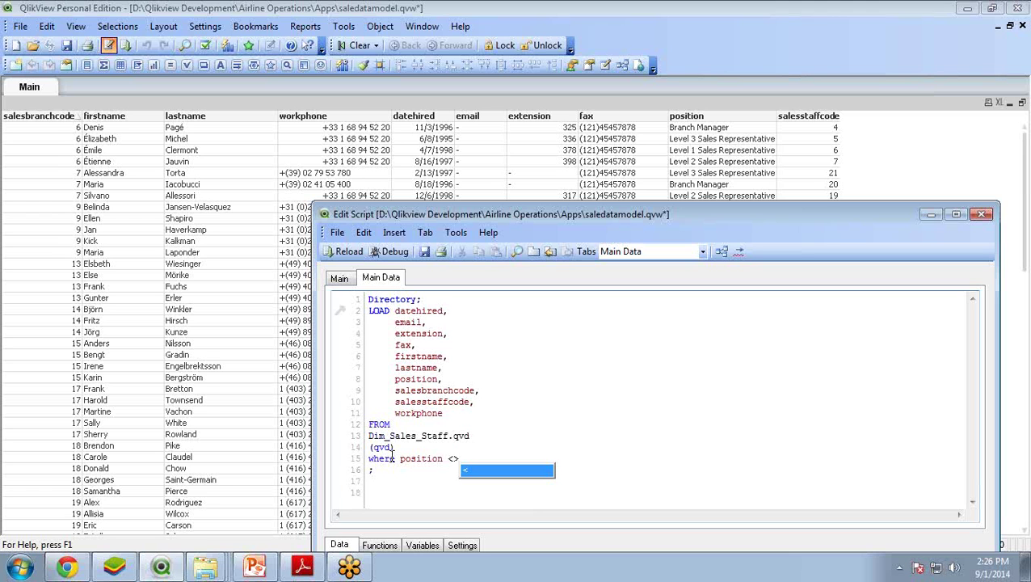
Complete the where condition with the quoted value 'Level 3 Sales Representative'.
{"action": "type", "text": " 'Level"}
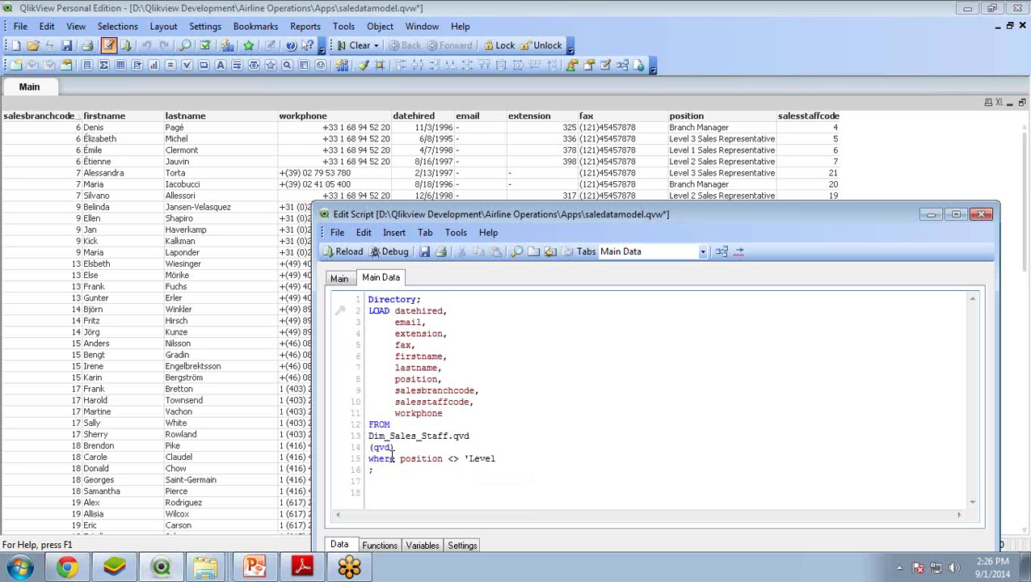
{"action": "type", "text": " 3 Sales re"}
{"action": "key", "text": "BackSpace"}
{"action": "key", "text": "BackSpace"}
{"action": "key", "text": "BackSpace"}
{"action": "type", "text": "Representative'"}
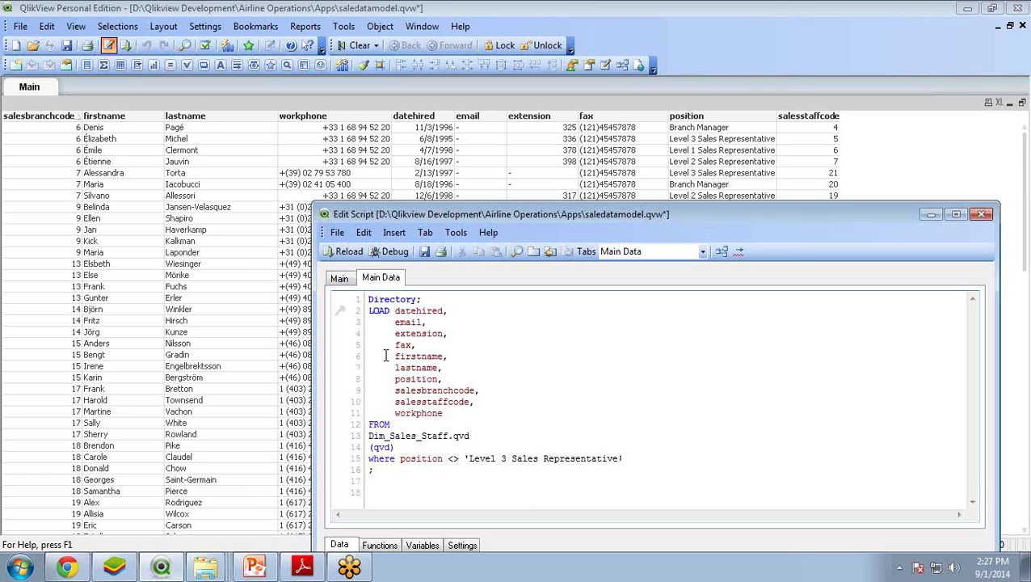
Save the script with its Level 3 exclusion, reload the data, and accept the sheet properties unchanged.
{"action": "left_click", "coordinate": [424, 251]}
{"action": "left_click_drag", "start_coordinate": [512, 217], "coordinate": [454, 97]}
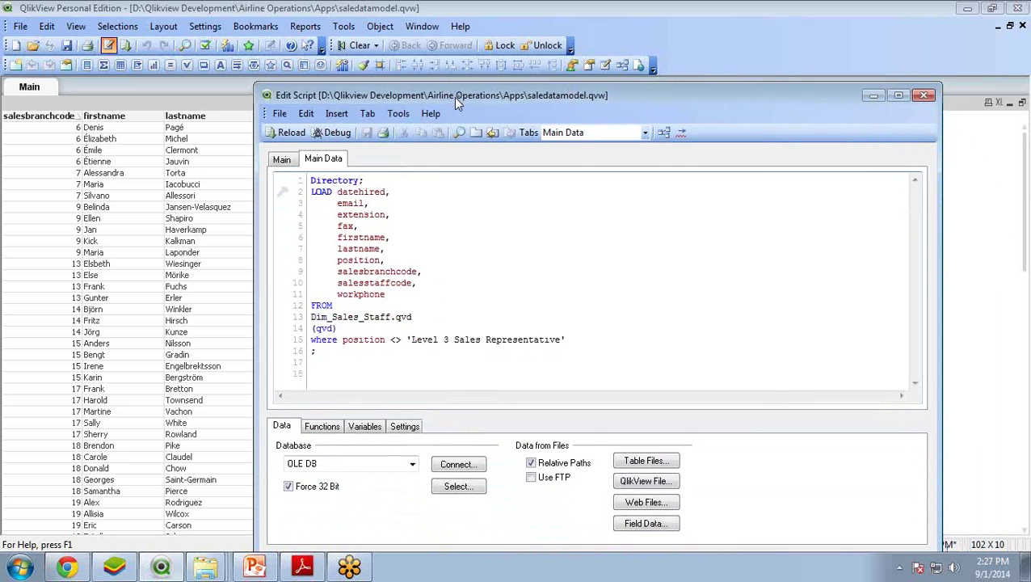
{"action": "left_click", "coordinate": [292, 134]}
{"action": "left_click", "coordinate": [497, 454]}
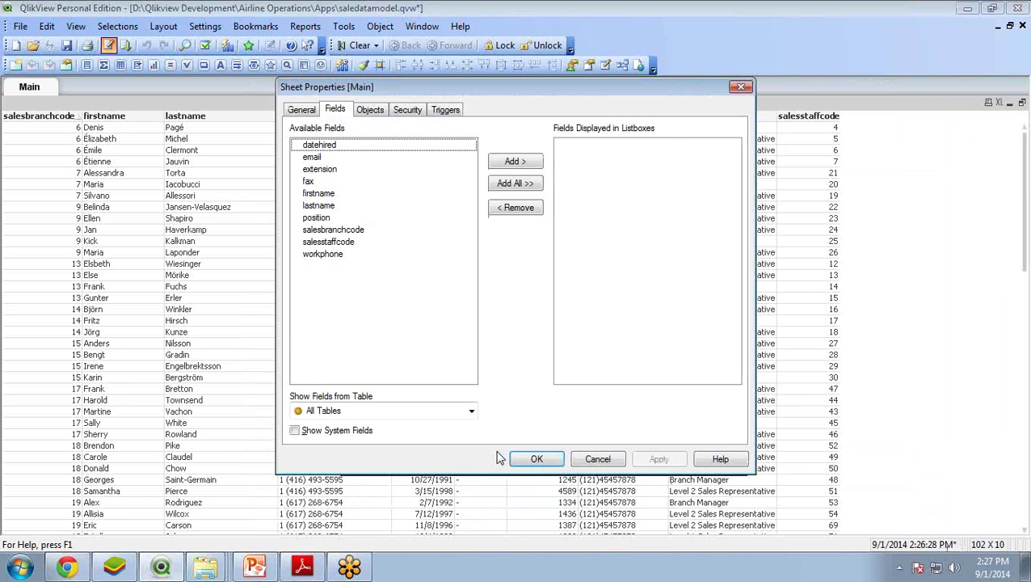
{"action": "left_click", "coordinate": [535, 459]}
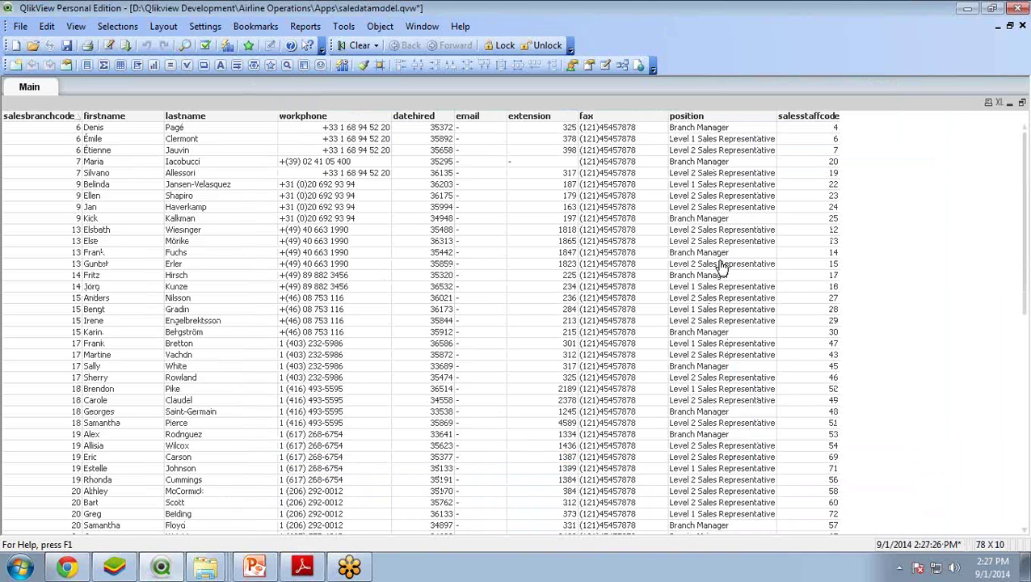
Reopen the load script and extend the end of the where clause with a second condition, and position<>, plus an opening quote.
{"action": "left_click", "coordinate": [109, 45]}
{"action": "left_click_drag", "start_coordinate": [573, 90], "coordinate": [557, 238]}
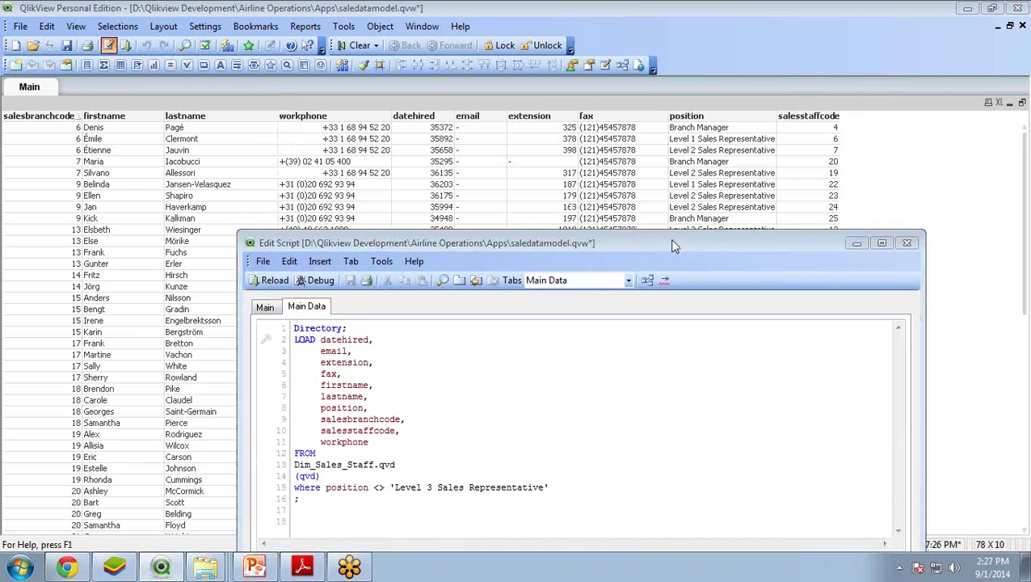
{"action": "left_click_drag", "start_coordinate": [669, 241], "coordinate": [697, 242]}
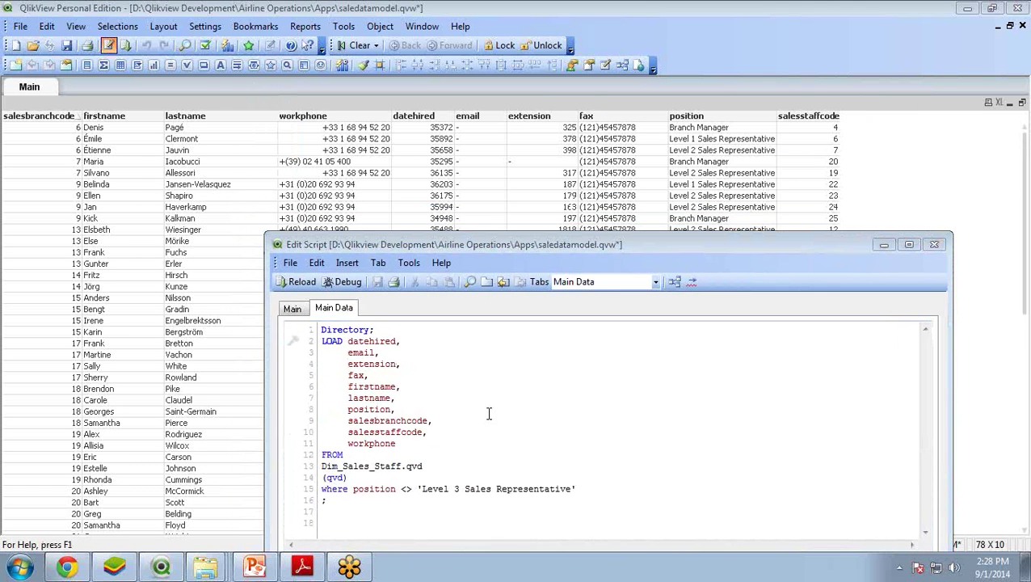
{"action": "left_click", "coordinate": [583, 485]}
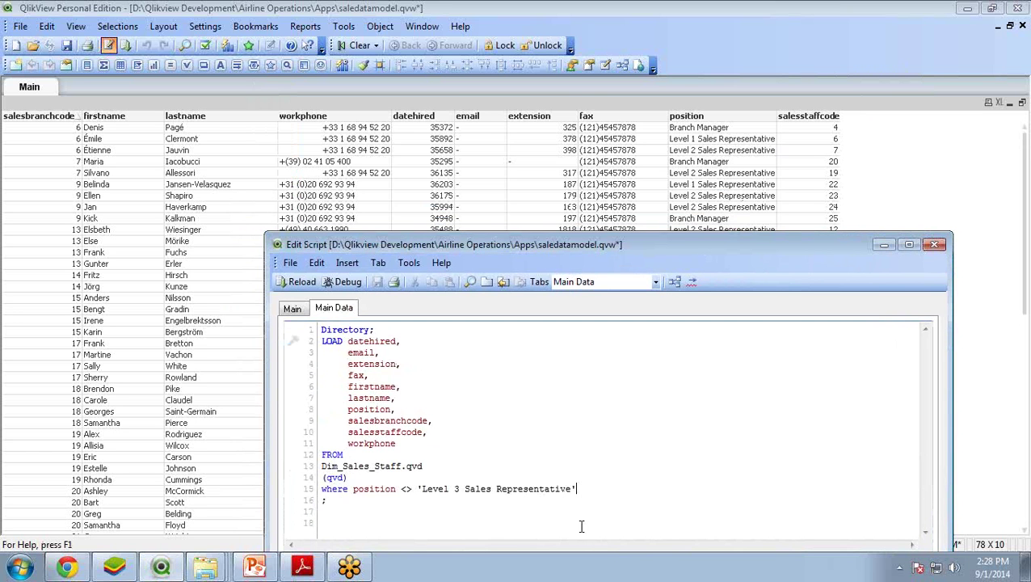
{"action": "type", "text": "and"}
{"action": "type", "text": " posi"}
{"action": "type", "text": "tion"}
{"action": "type", "text": "<> '"}
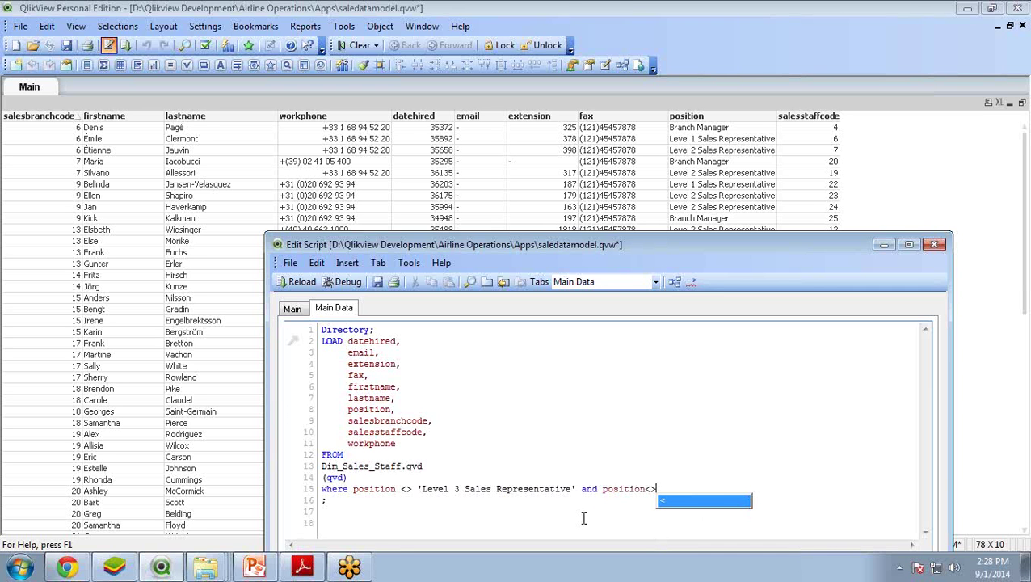
Complete the second position condition with the value Level 2 Sales Representative and its closing quote.
{"action": "type", "text": "Level"}
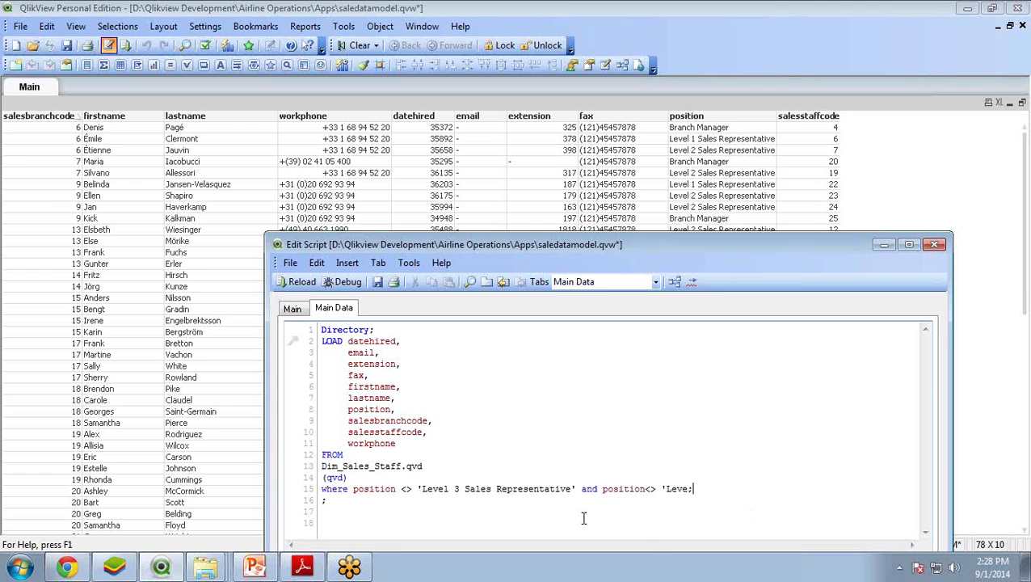
{"action": "type", "text": " 2 Sle"}
{"action": "key", "text": "BackSpace"}
{"action": "key", "text": "BackSpace"}
{"action": "type", "text": "ales Represents"}
{"action": "type", "text": "tive'"}
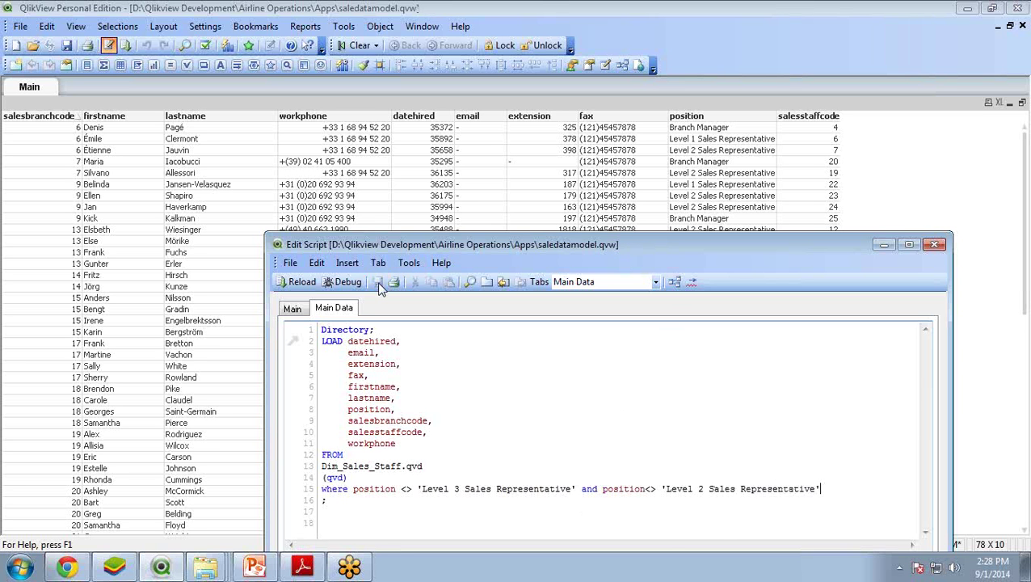
Save and reload the script with both position exclusions, closing the execution progress and sheet properties dialogs.
{"action": "left_click", "coordinate": [300, 282]}
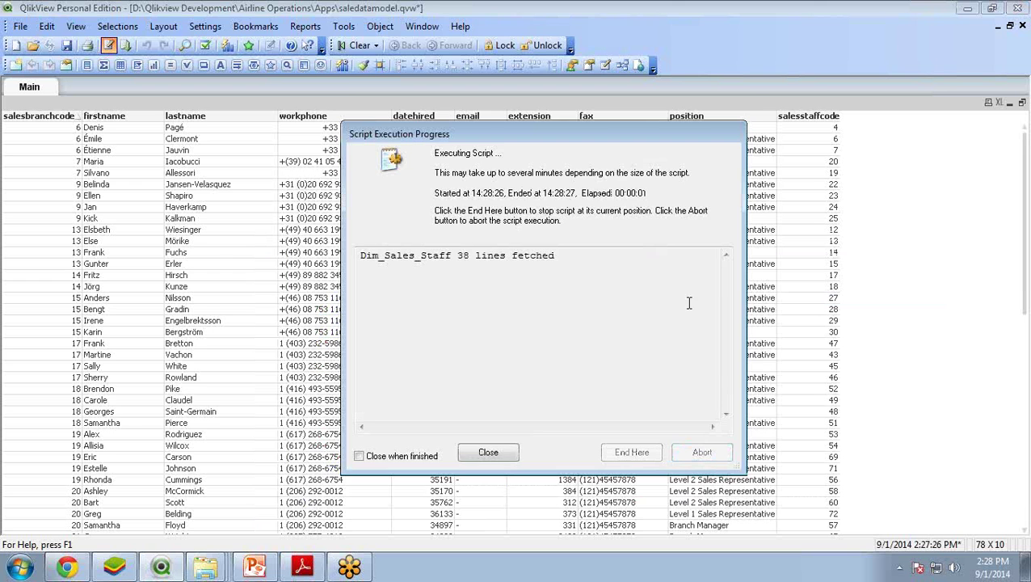
{"action": "left_click", "coordinate": [499, 457]}
{"action": "left_click", "coordinate": [536, 459]}
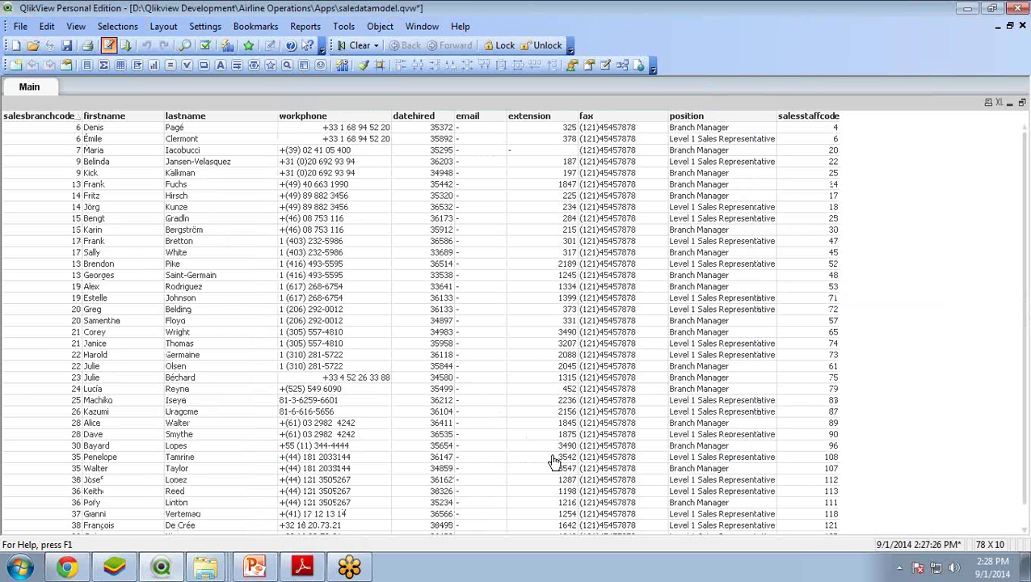
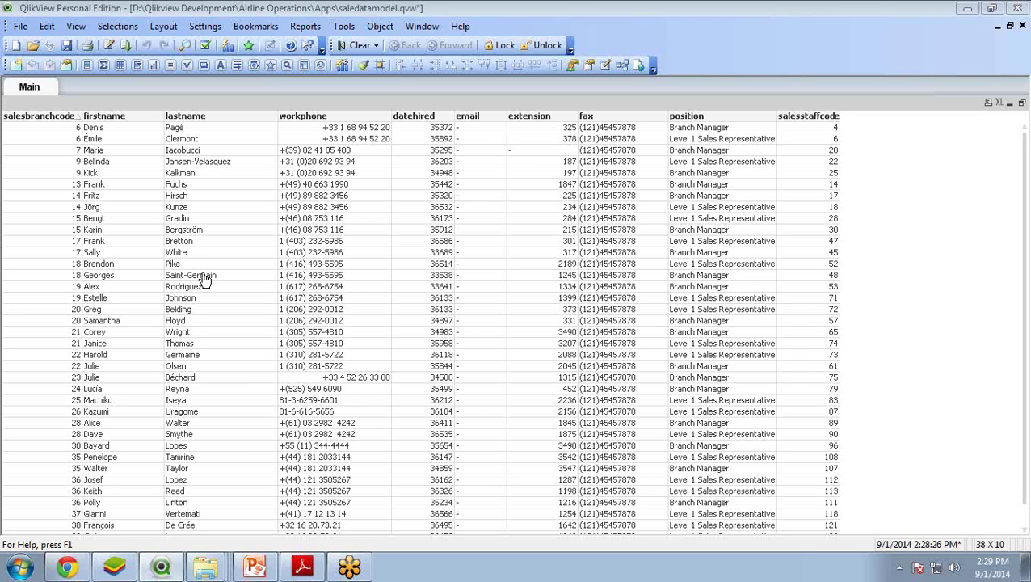
Reopen the load script and add the line firstname & lastname as [Full Name], below the lastname field.
{"action": "left_click", "coordinate": [109, 46]}
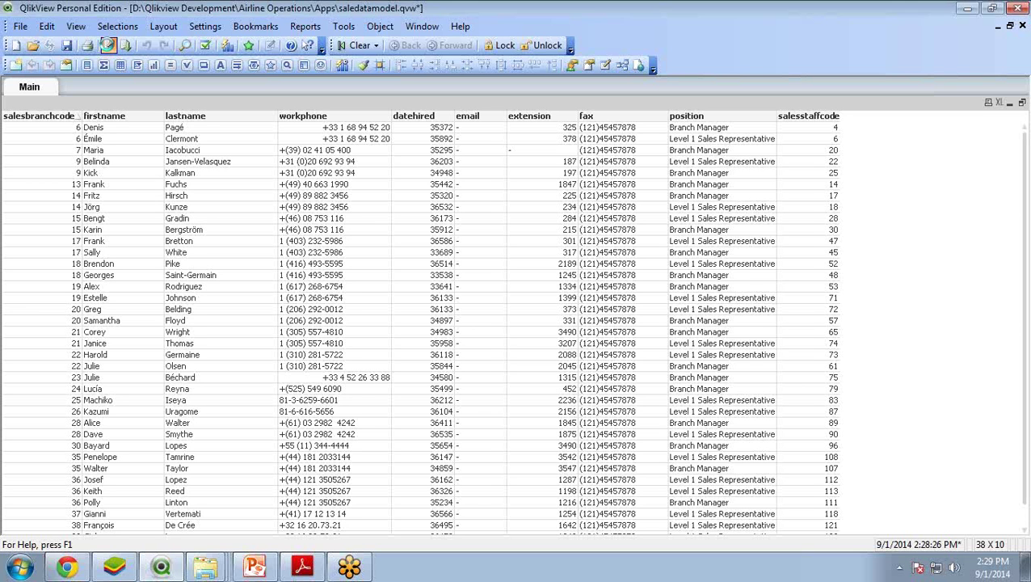
{"action": "left_click_drag", "start_coordinate": [599, 244], "coordinate": [569, 84]}
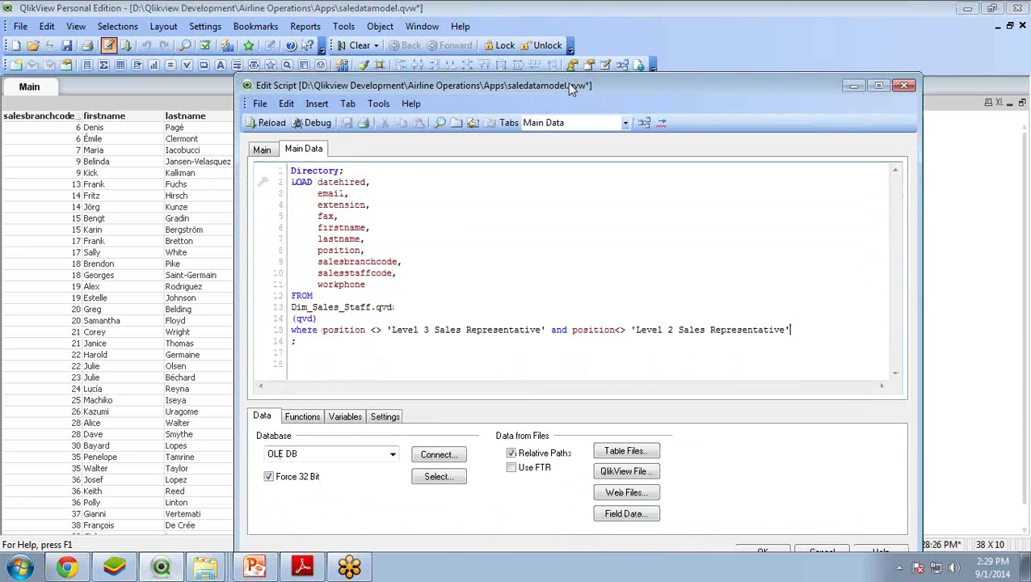
{"action": "left_click", "coordinate": [391, 240]}
{"action": "key", "text": "Return"}
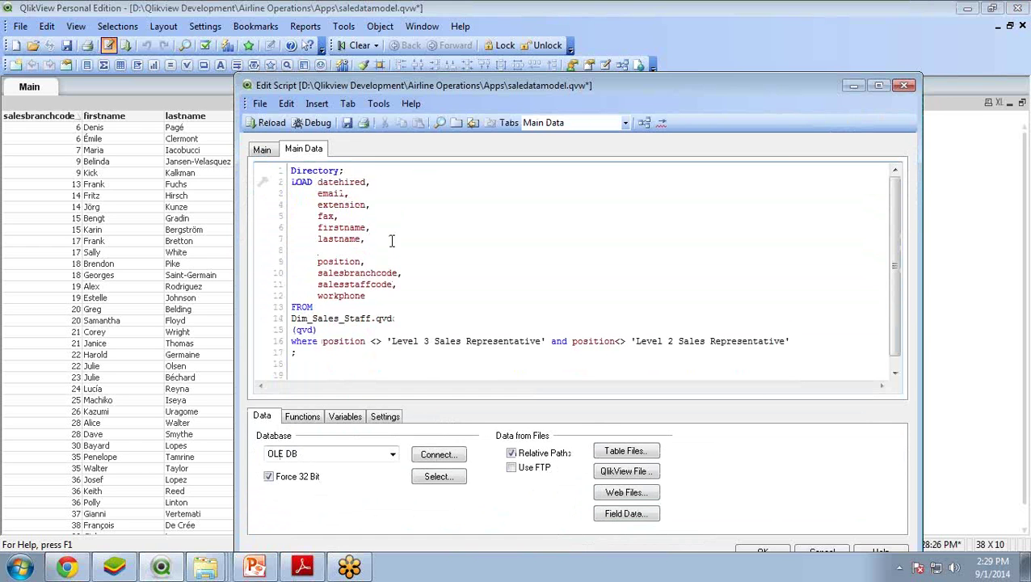
{"action": "type", "text": "firs"}
{"action": "key", "text": "Return"}
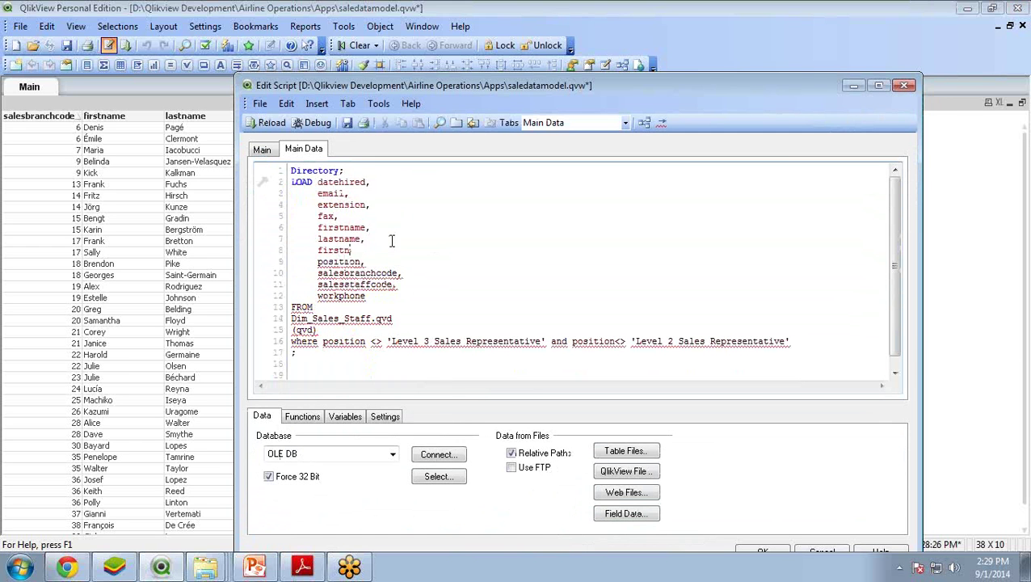
{"action": "type", "text": "& "}
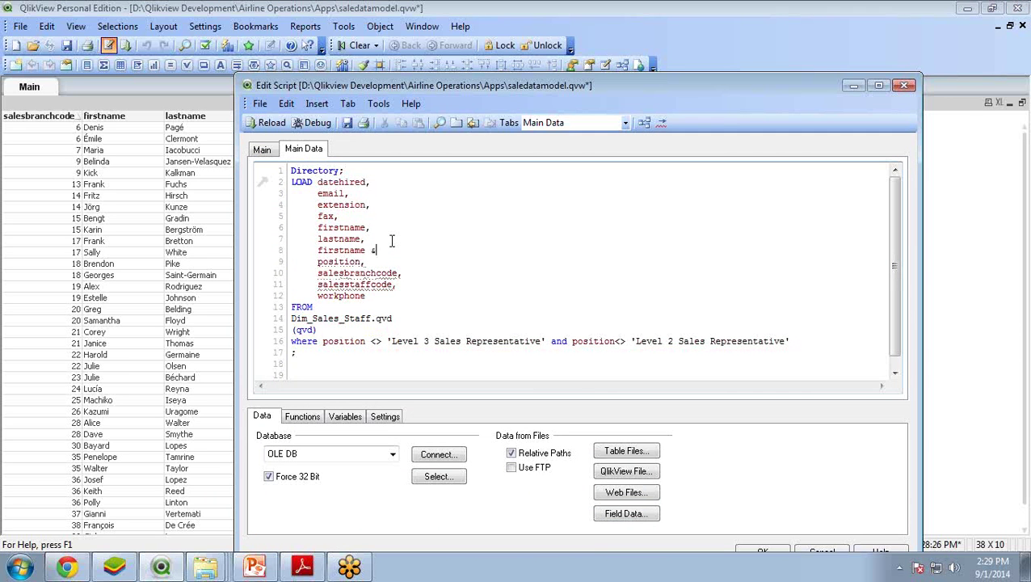
{"action": "type", "text": "lastname"}
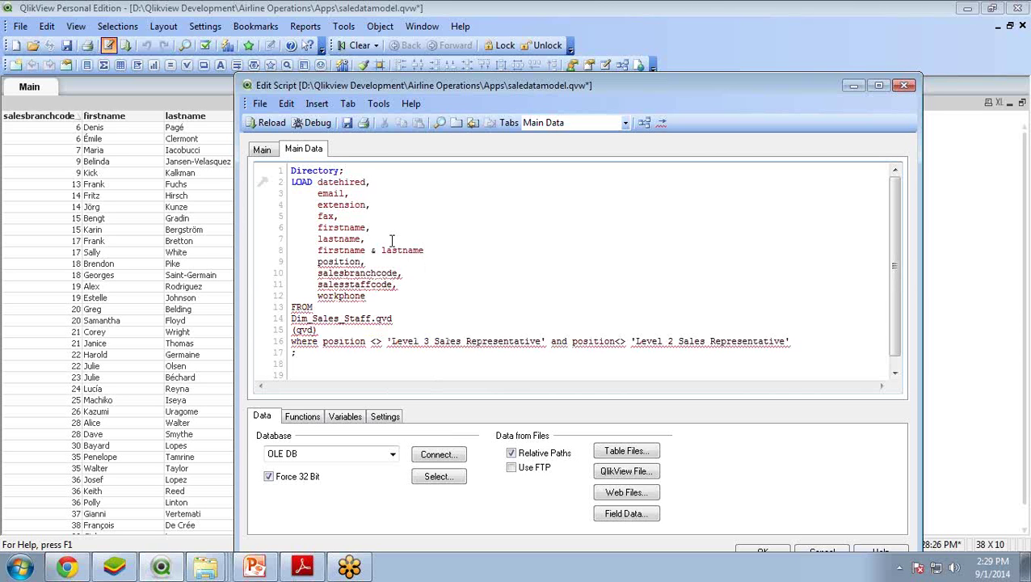
{"action": "type", "text": "as"}
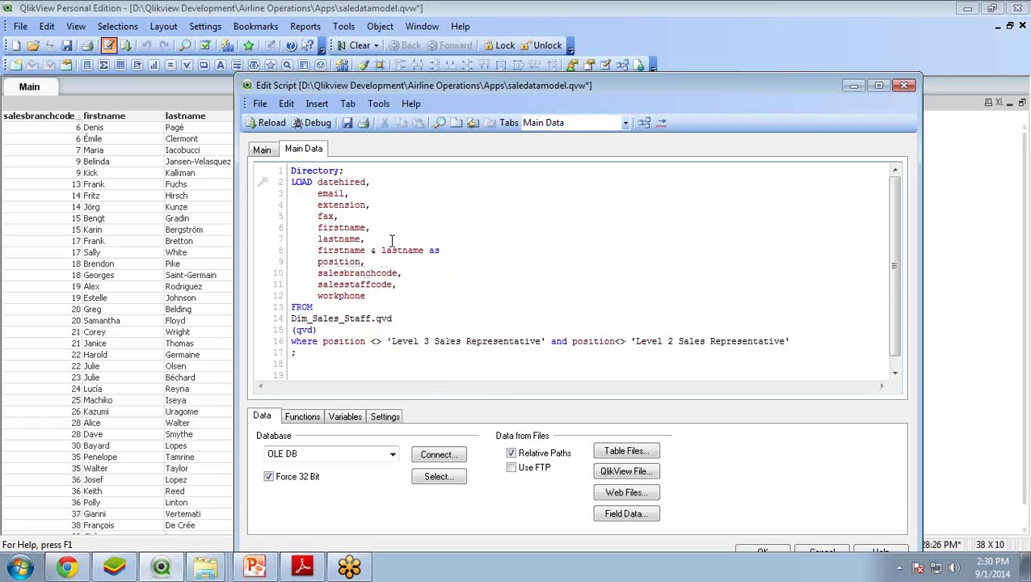
{"action": "type", "text": " [Full Name],"}
Save and reload the script with the Full Name field, closing the execution progress and accepting the sheet properties unchanged.
{"action": "left_click", "coordinate": [347, 122]}
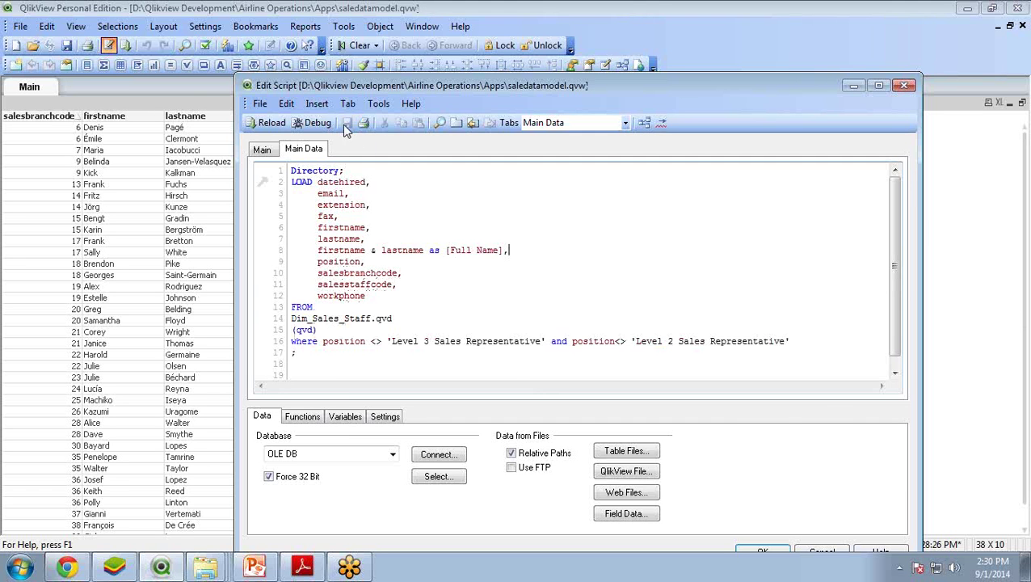
{"action": "left_click", "coordinate": [252, 128]}
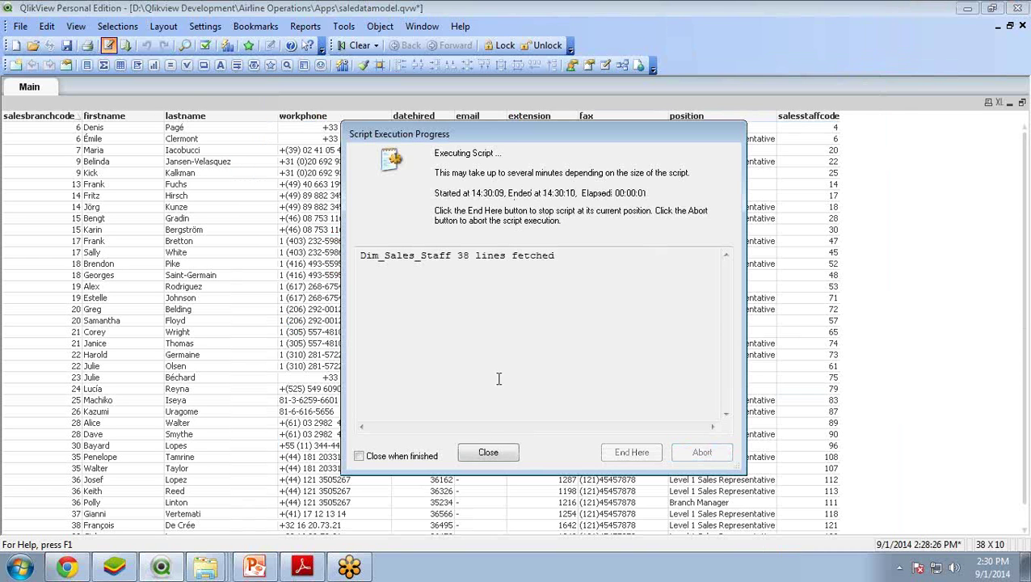
{"action": "left_click", "coordinate": [488, 452]}
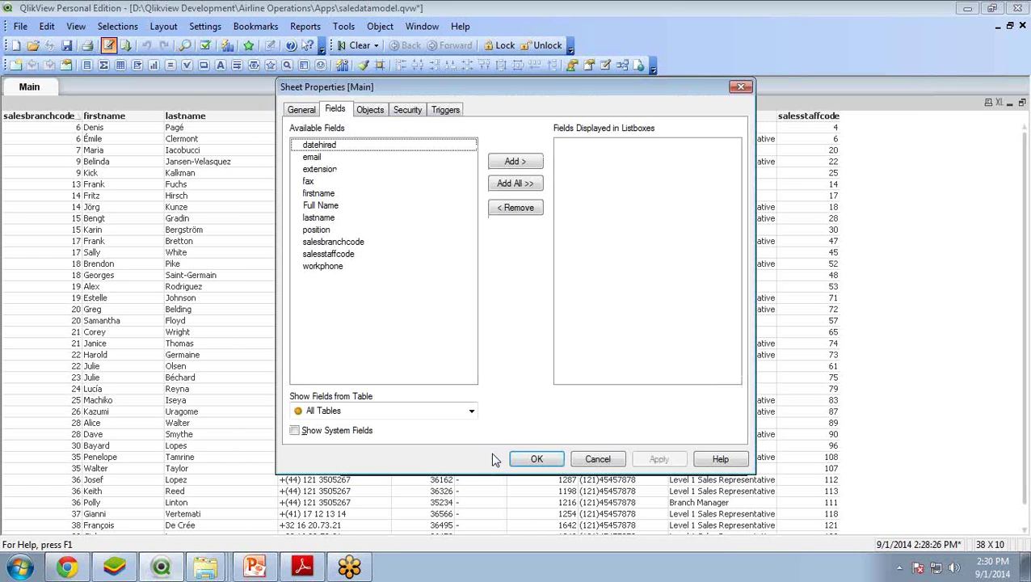
{"action": "left_click", "coordinate": [535, 459]}
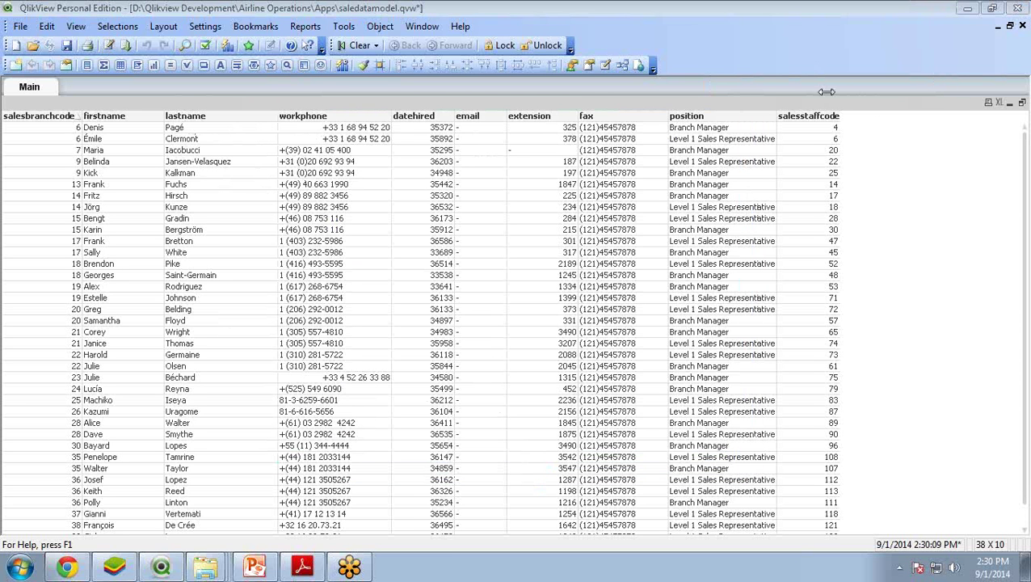
Open the table box properties and add Full Name to the displayed fields.
{"action": "right_click", "coordinate": [196, 105]}
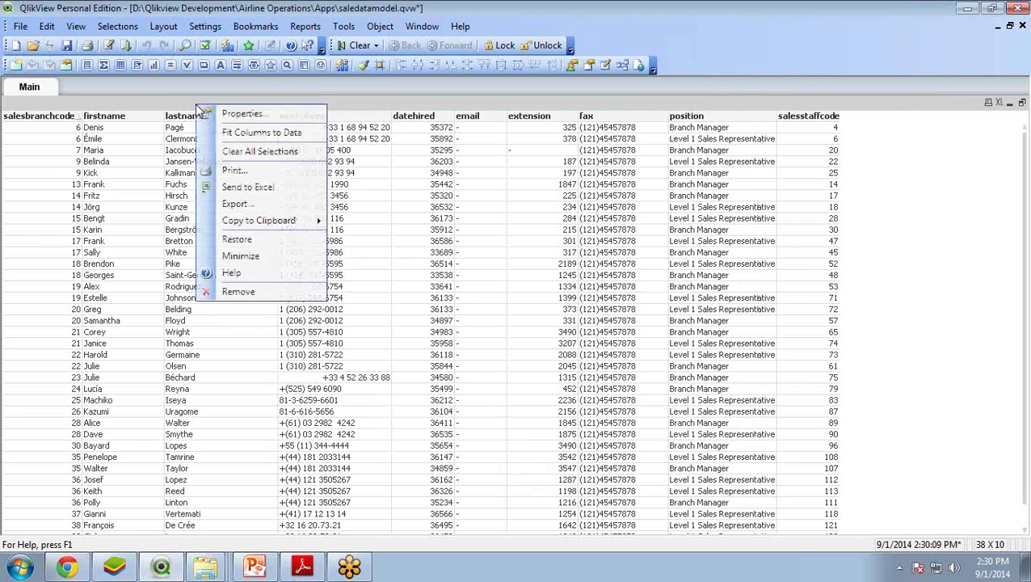
{"action": "left_click", "coordinate": [229, 117]}
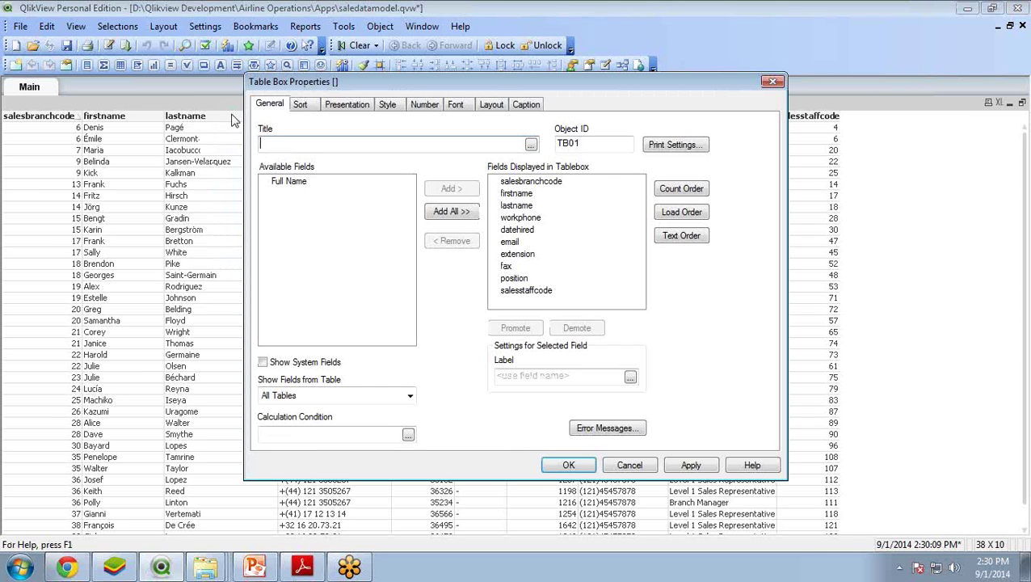
{"action": "left_click", "coordinate": [301, 183]}
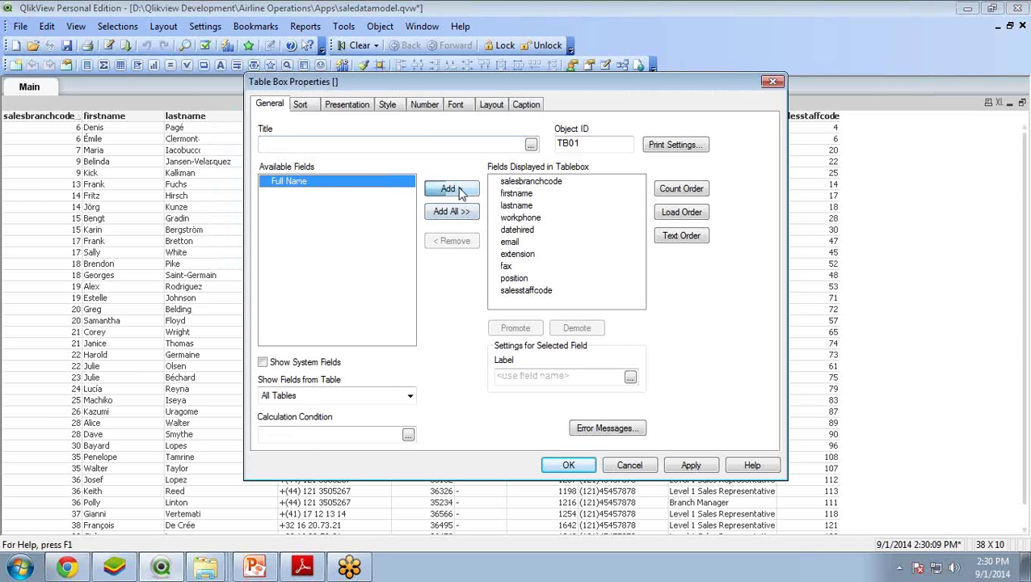
{"action": "left_click", "coordinate": [451, 190]}
Remove firstname and lastname from the fields displayed in the table box.
{"action": "left_click", "coordinate": [516, 193]}
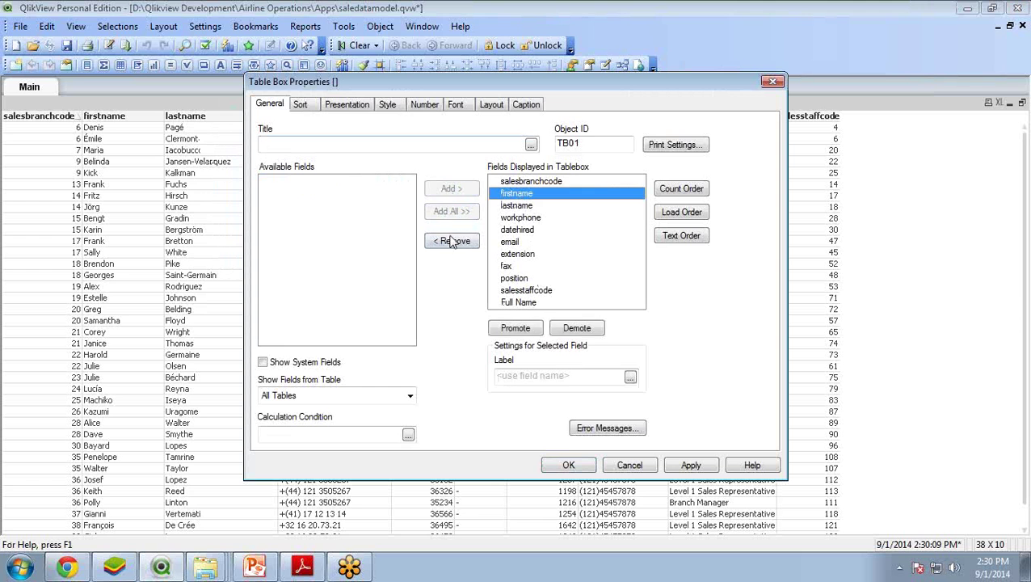
{"action": "left_click", "coordinate": [453, 241]}
{"action": "left_click", "coordinate": [517, 193]}
{"action": "left_click", "coordinate": [453, 241]}
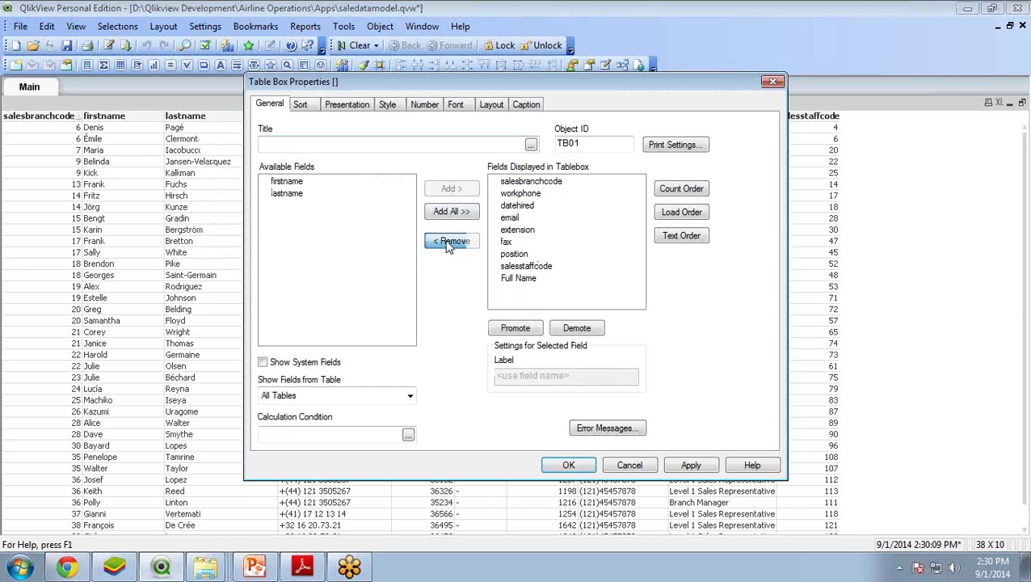
Promote Full Name to directly below salesbranchcode in the displayed fields and confirm the table box properties.
{"action": "left_click", "coordinate": [519, 279]}
{"action": "left_click", "coordinate": [524, 328]}
{"action": "left_click", "coordinate": [523, 328]}
{"action": "left_click", "coordinate": [524, 328]}
{"action": "left_click", "coordinate": [524, 328]}
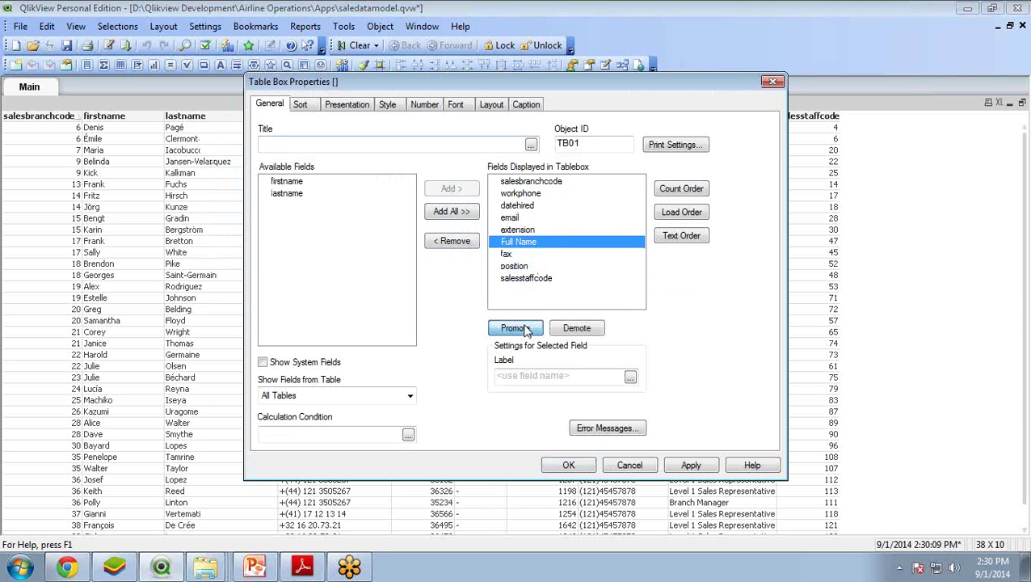
{"action": "left_click", "coordinate": [523, 328]}
{"action": "left_click", "coordinate": [524, 328]}
{"action": "left_click", "coordinate": [524, 328]}
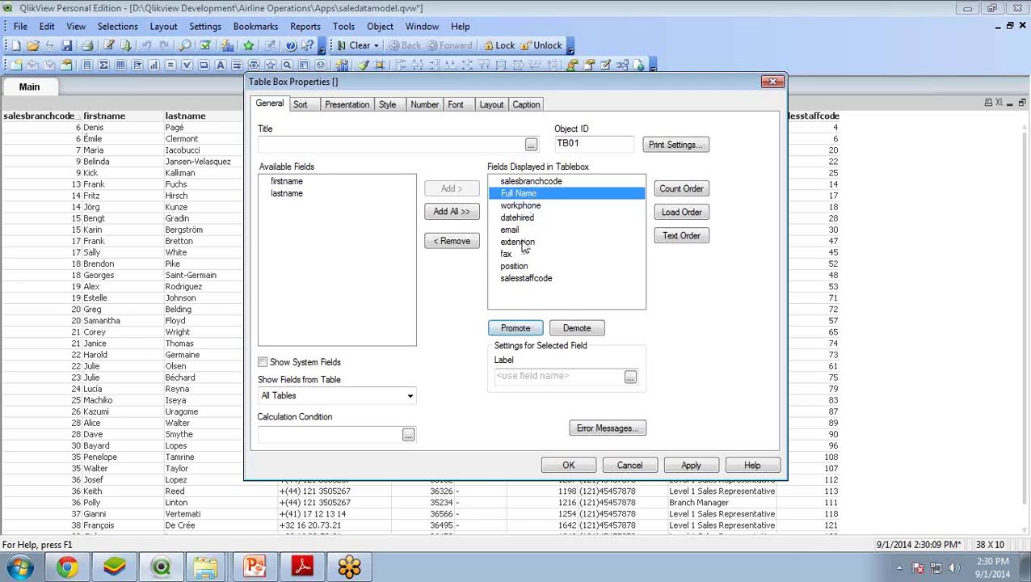
{"action": "left_click", "coordinate": [569, 465]}
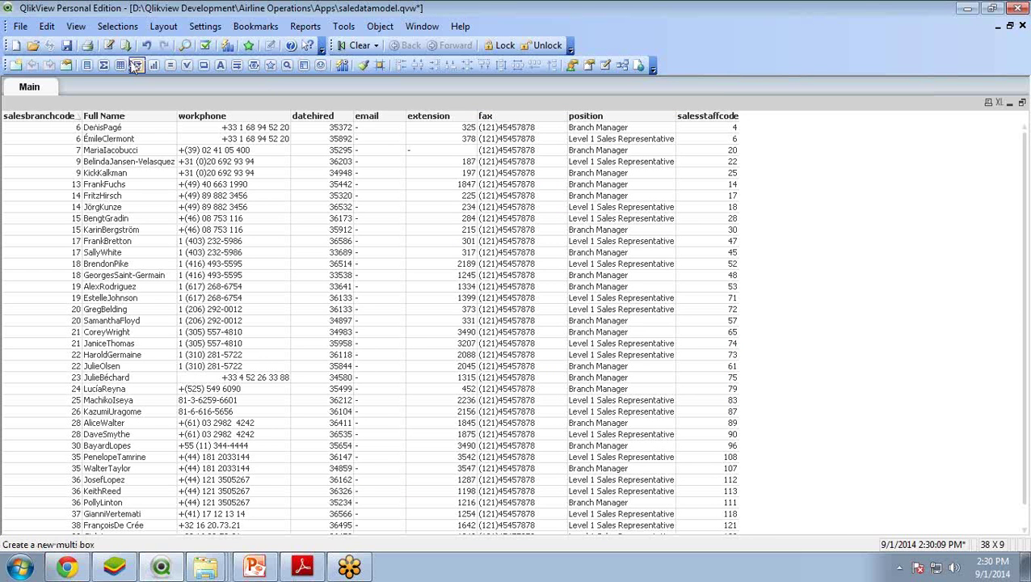
Insert ' ' & between firstname and lastname in the script's Full Name expression, then save and reload the data.
{"action": "left_click", "coordinate": [109, 46]}
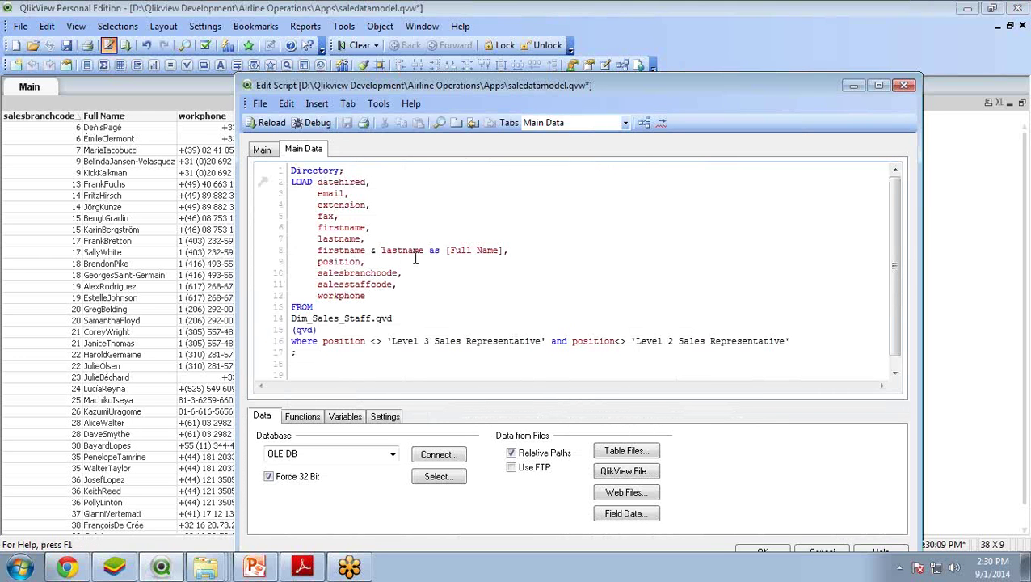
{"action": "type", "text": "' ' &"}
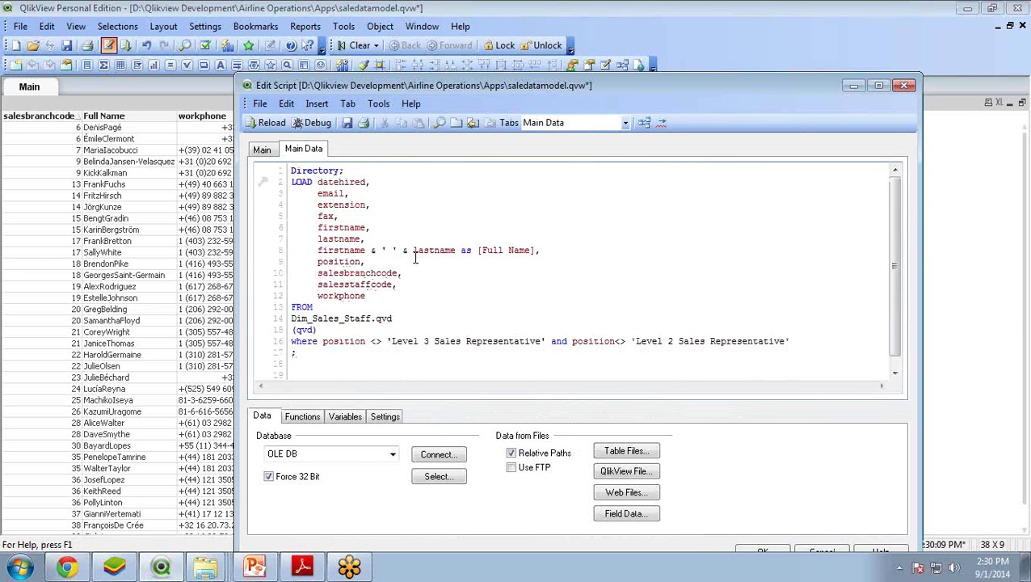
{"action": "left_click", "coordinate": [349, 125]}
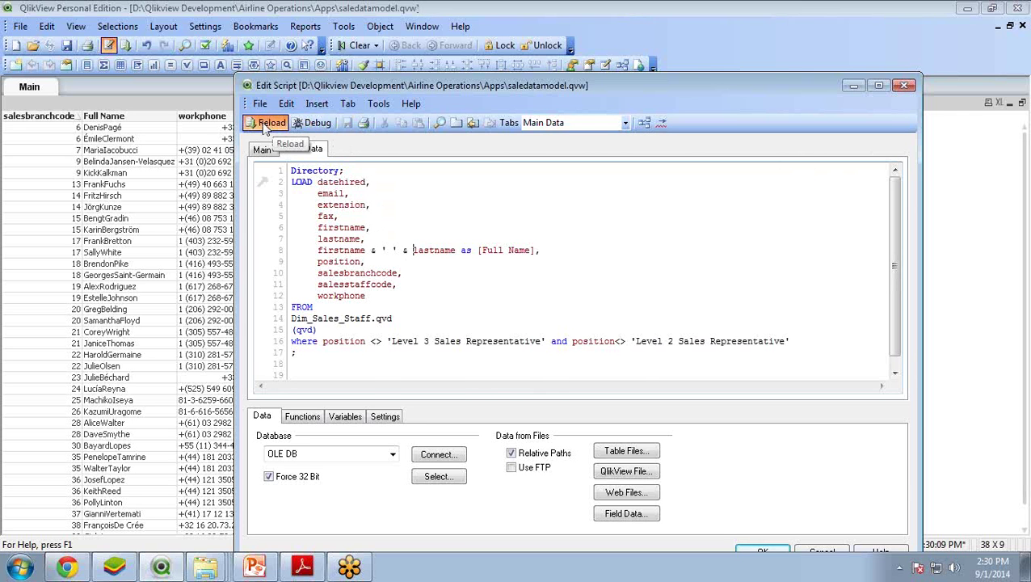
{"action": "left_click", "coordinate": [267, 124]}
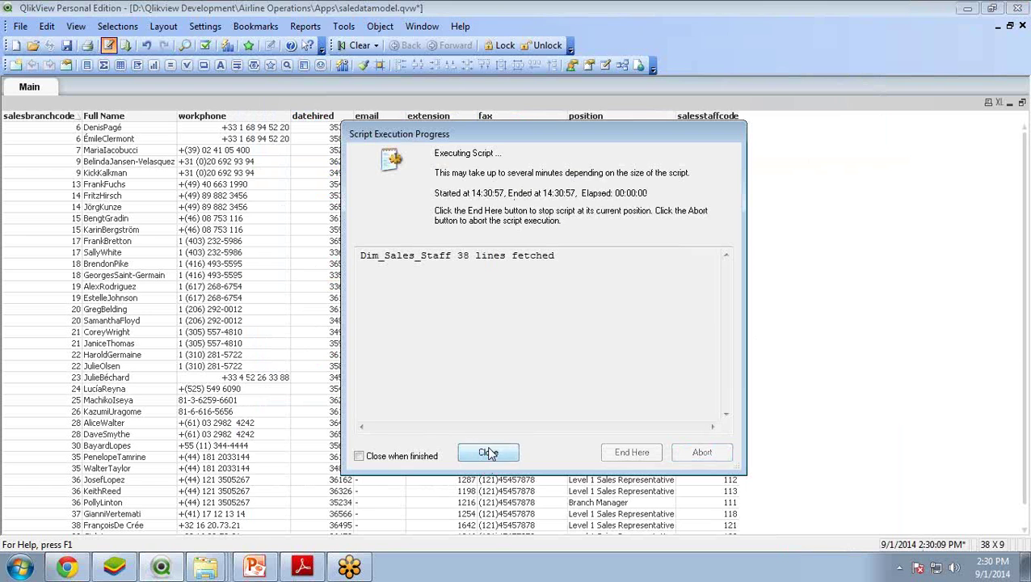
{"action": "left_click", "coordinate": [488, 452]}
{"action": "left_click", "coordinate": [535, 459]}
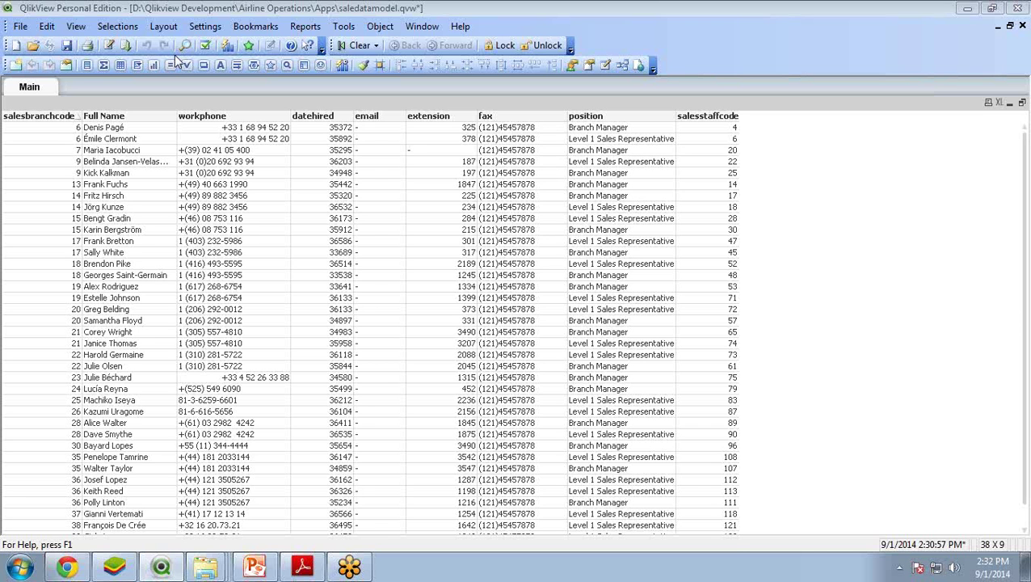
Reopen the load script and begin a Right(fax expression on a new line below the fax field.
{"action": "left_click", "coordinate": [107, 46]}
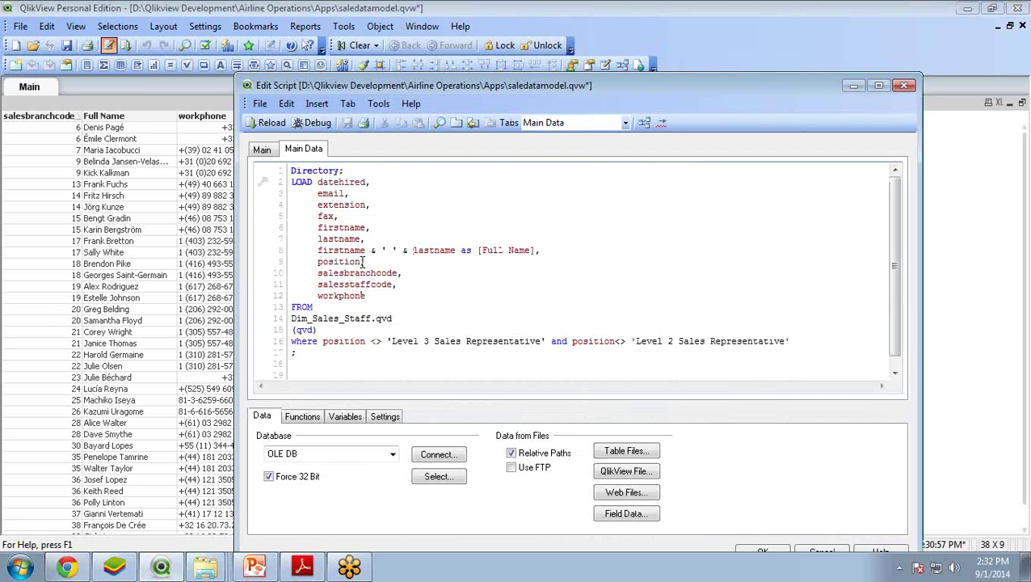
{"action": "left_click", "coordinate": [351, 215]}
{"action": "key", "text": "Return"}
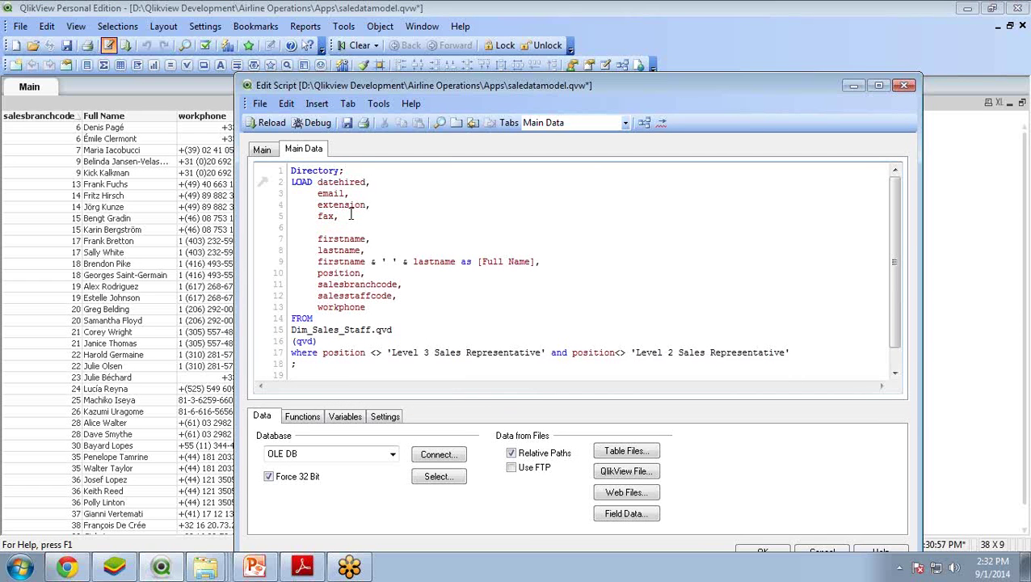
{"action": "left_click_drag", "start_coordinate": [567, 92], "coordinate": [572, 185]}
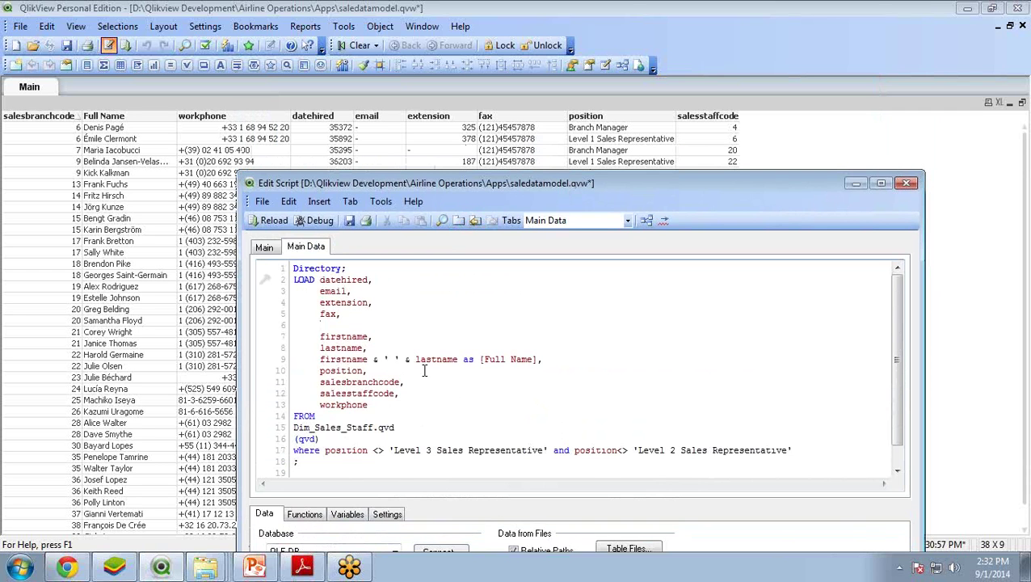
{"action": "type", "text": "ri"}
{"action": "key", "text": "Return"}
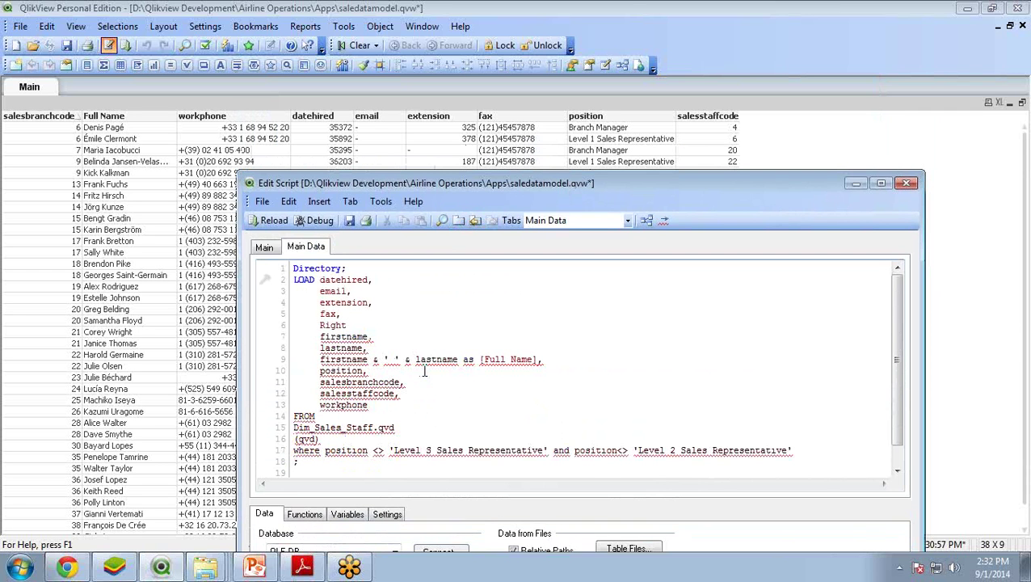
{"action": "type", "text": "("}
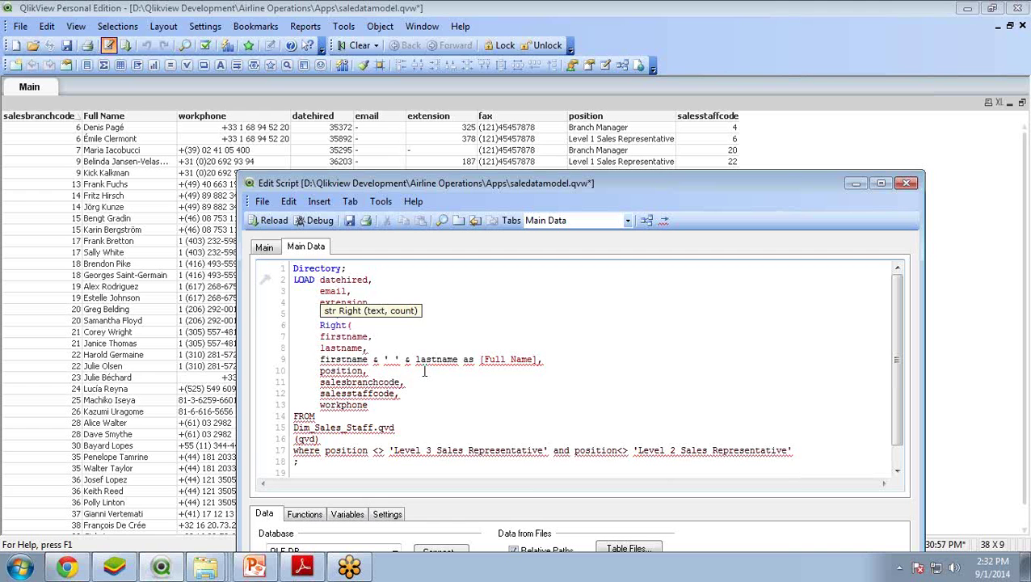
{"action": "type", "text": "fax"}
{"action": "key", "text": "Return"}
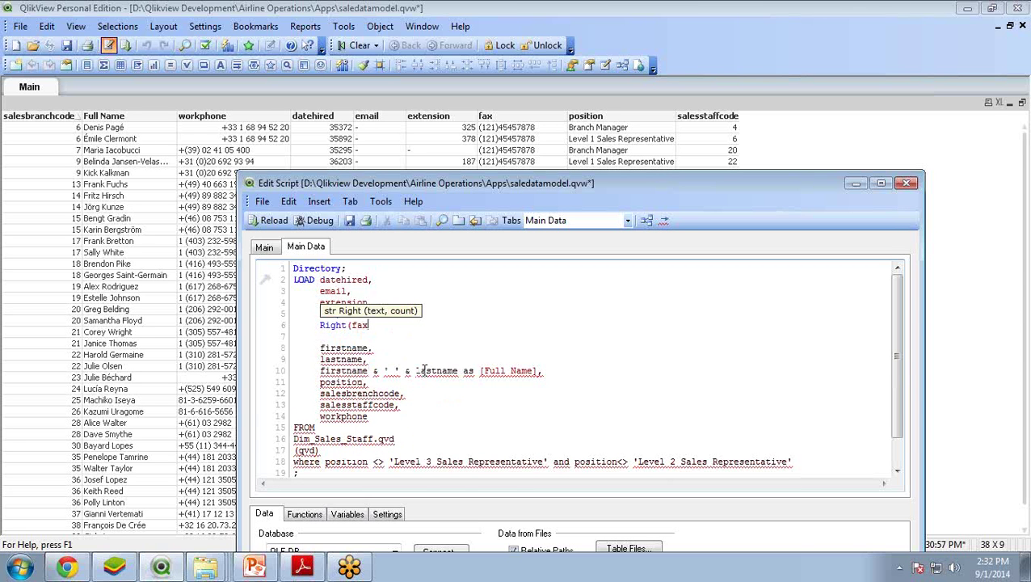
Complete the Right expression with a count of 8 and the alias [Fax Number], ending the line with a comma.
{"action": "type", "text": ","}
{"action": "type", "text": "8) a"}
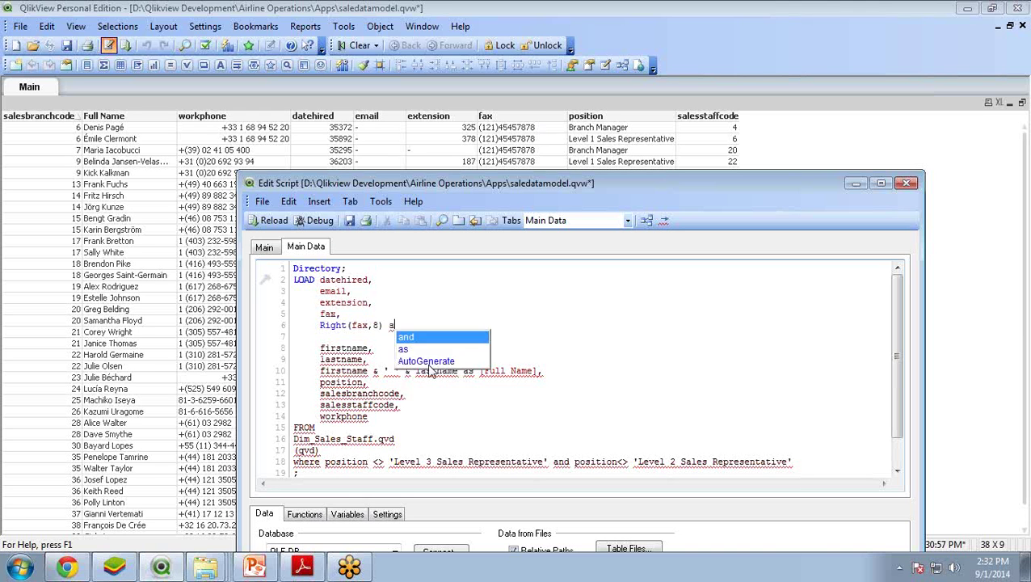
{"action": "type", "text": "s [Fa"}
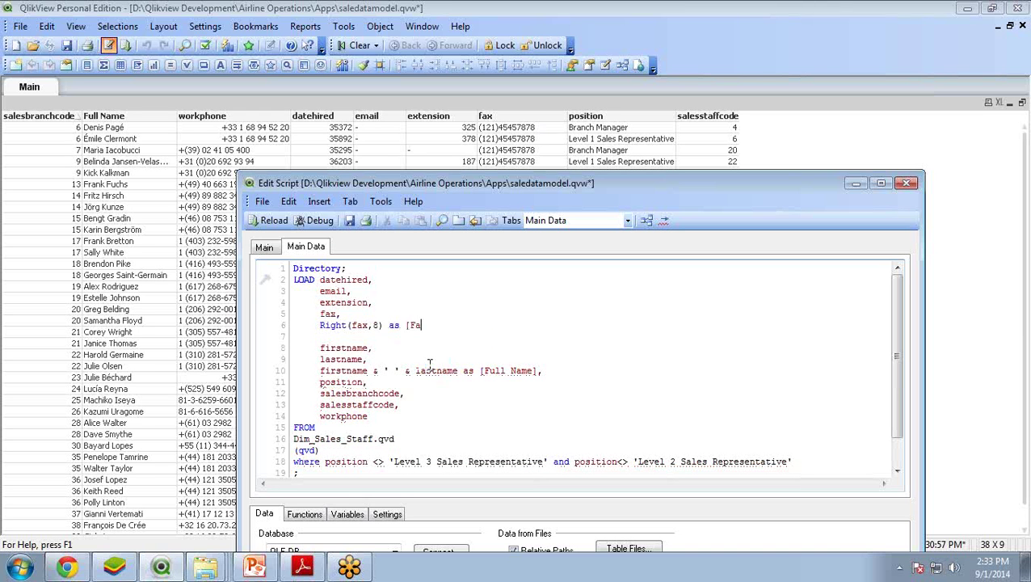
{"action": "type", "text": "x Number]"}
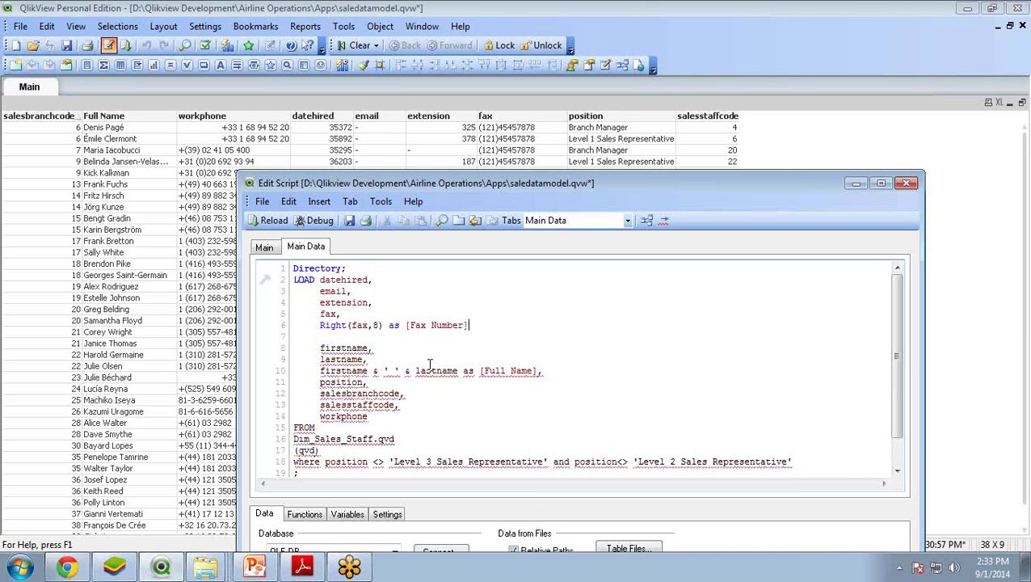
{"action": "type", "text": ","}
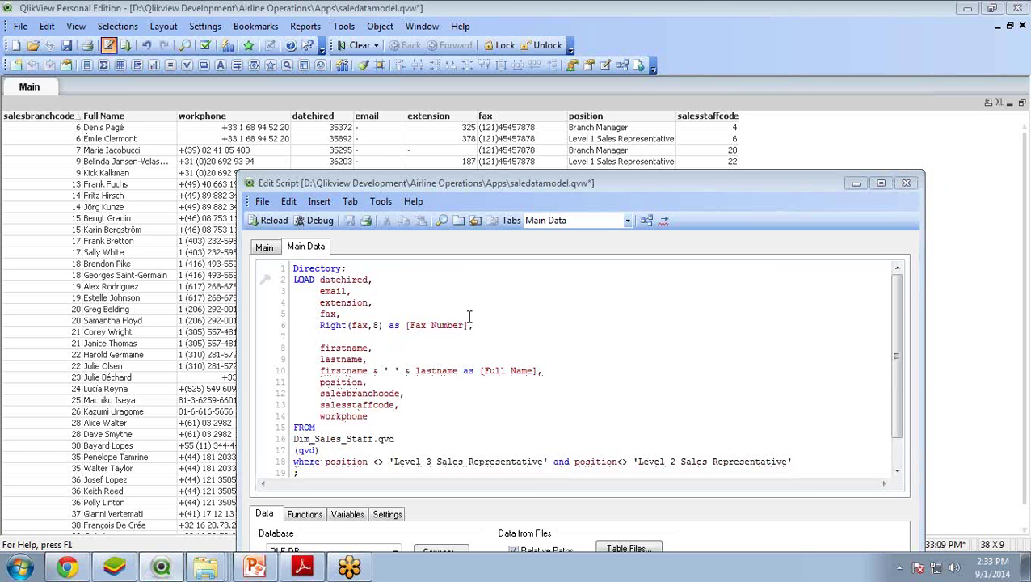
Reload the data with the updated script, then dismiss the execution progress and accept the sheet's field settings without adding list boxes.
{"action": "left_click", "coordinate": [269, 221]}
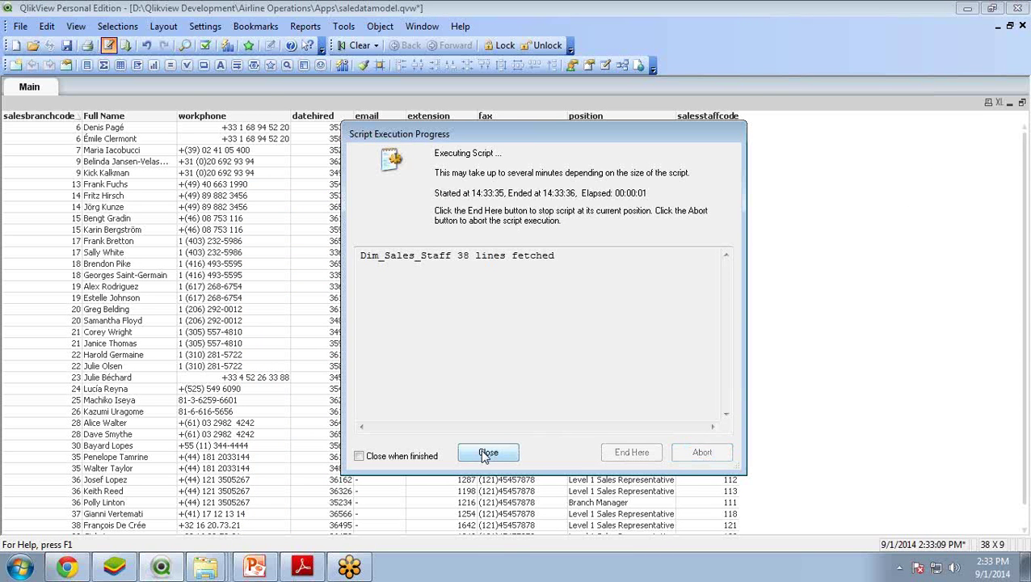
{"action": "left_click", "coordinate": [487, 454]}
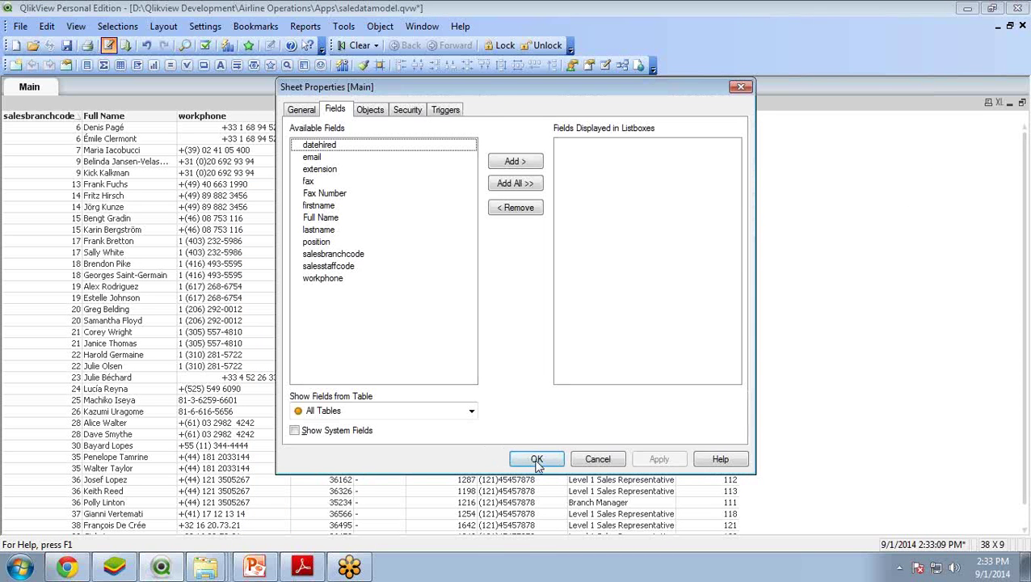
{"action": "left_click", "coordinate": [536, 459]}
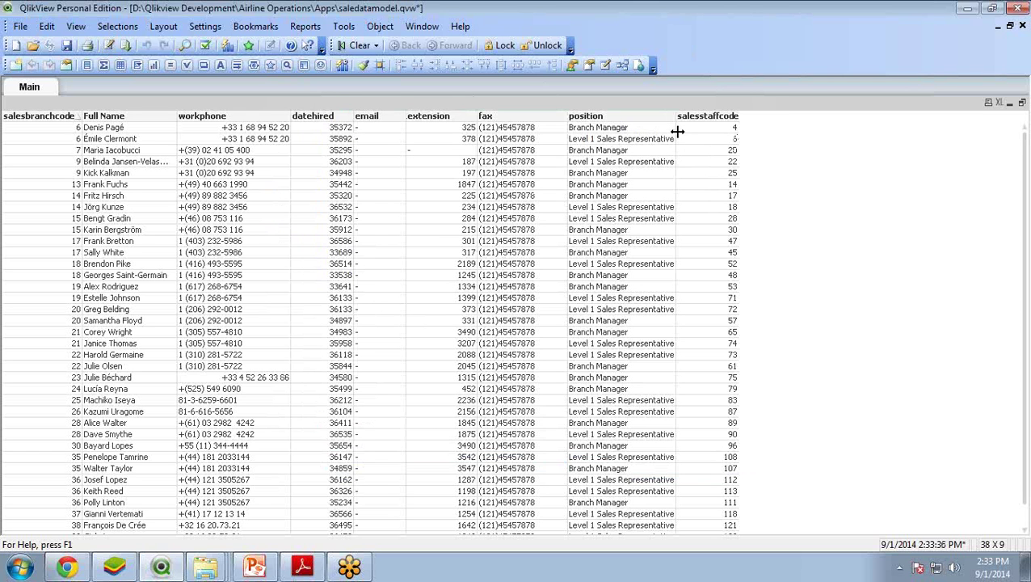
Replace fax with Fax Number in the table box's displayed fields and apply the properties.
{"action": "right_click", "coordinate": [207, 101]}
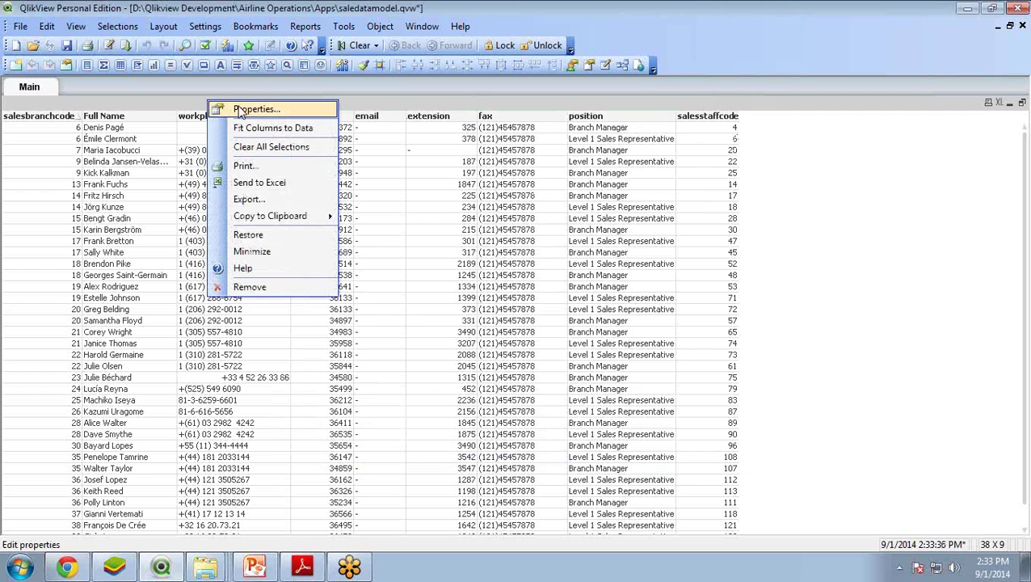
{"action": "left_click", "coordinate": [240, 111]}
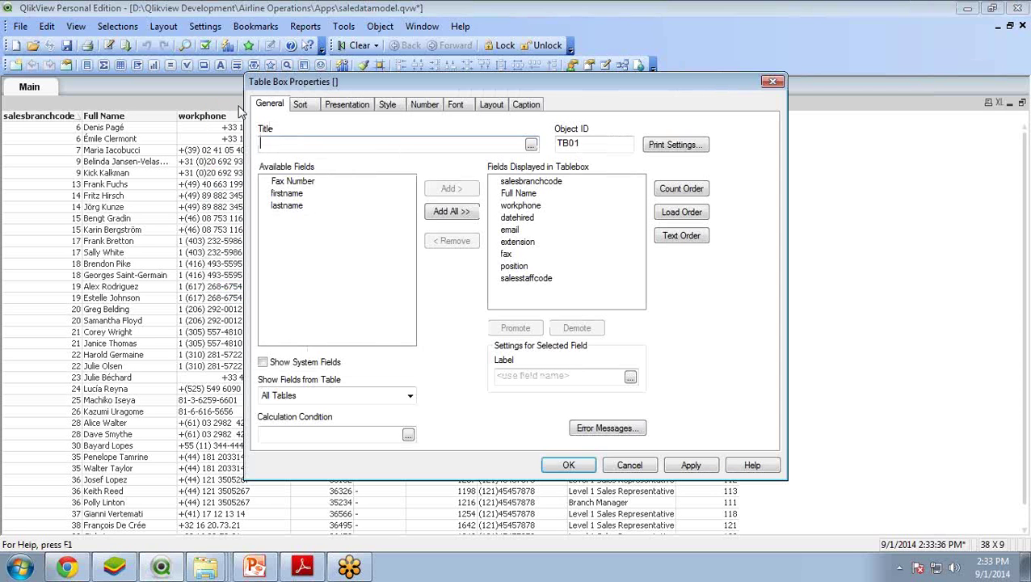
{"action": "left_click", "coordinate": [507, 254]}
{"action": "left_click", "coordinate": [450, 242]}
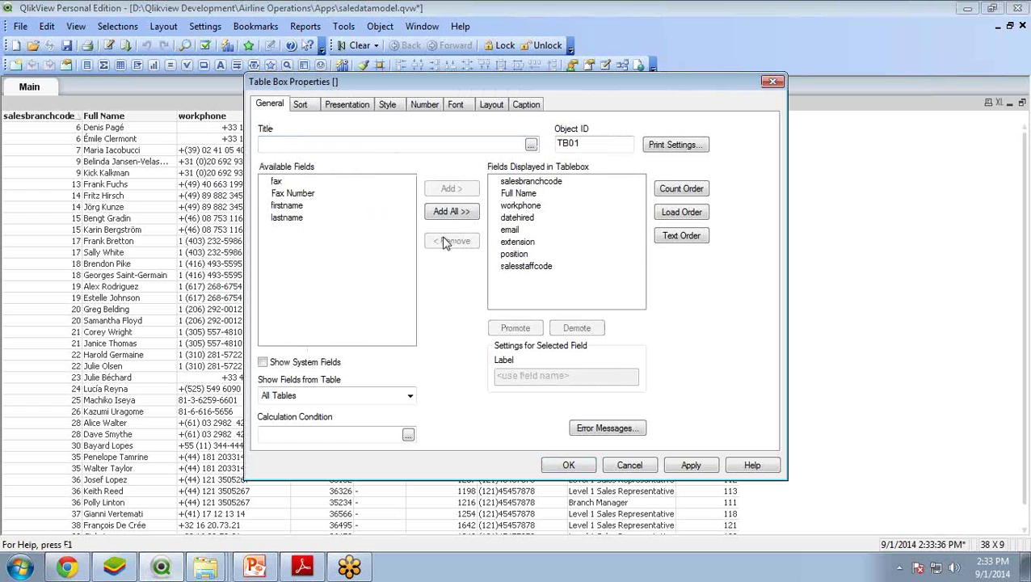
{"action": "left_click", "coordinate": [294, 198]}
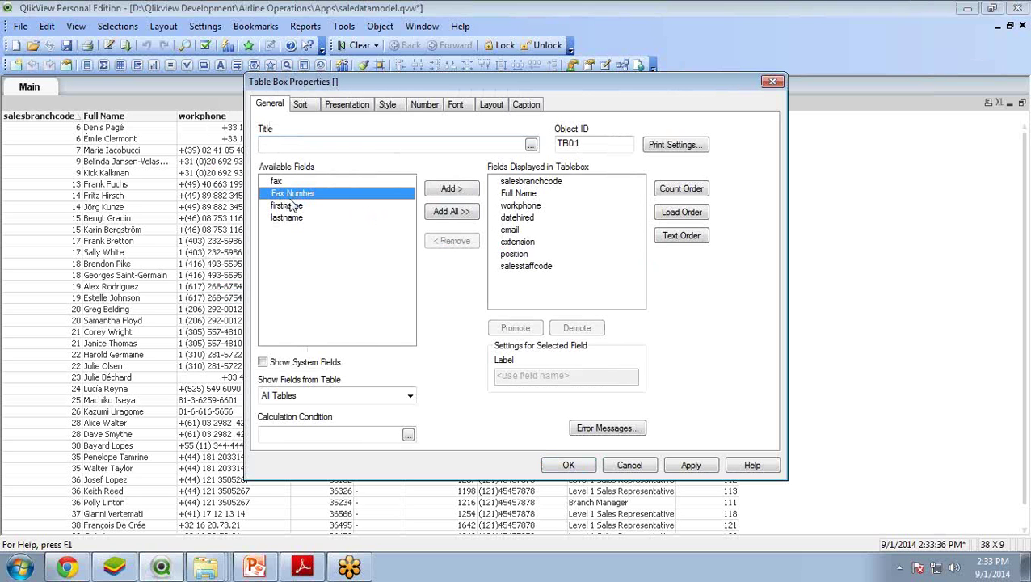
{"action": "left_click", "coordinate": [449, 189]}
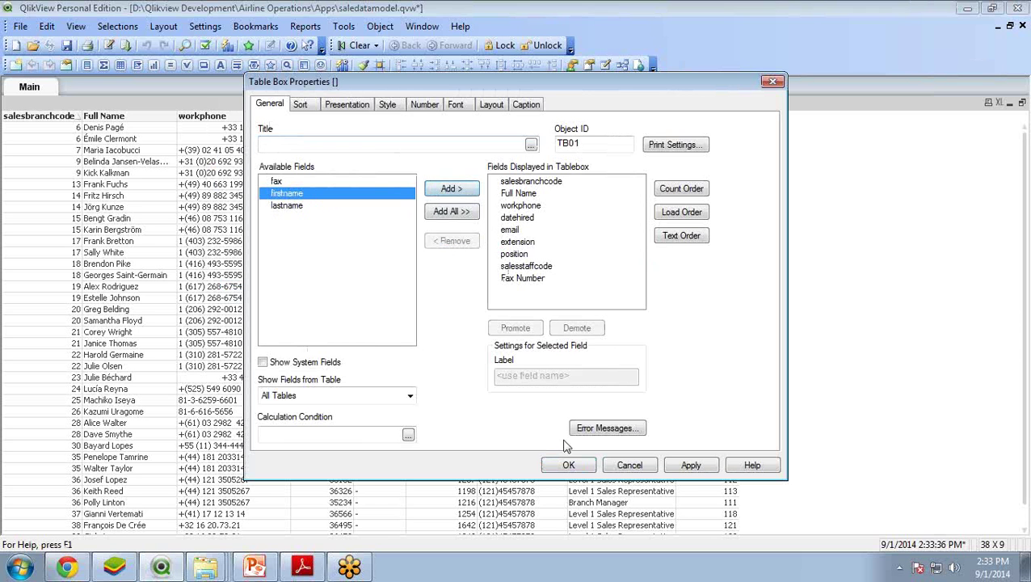
{"action": "left_click", "coordinate": [689, 467]}
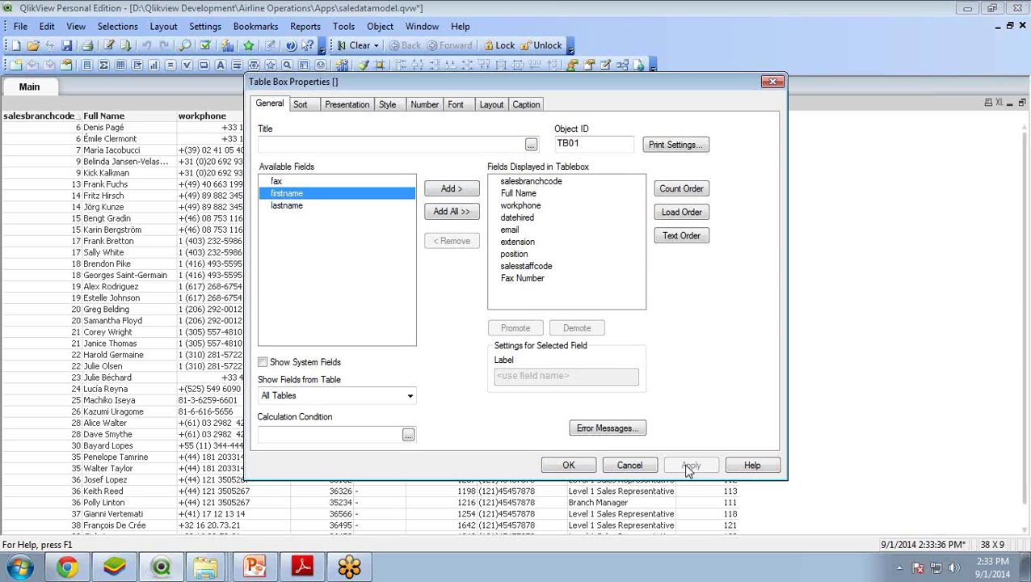
{"action": "left_click", "coordinate": [567, 465]}
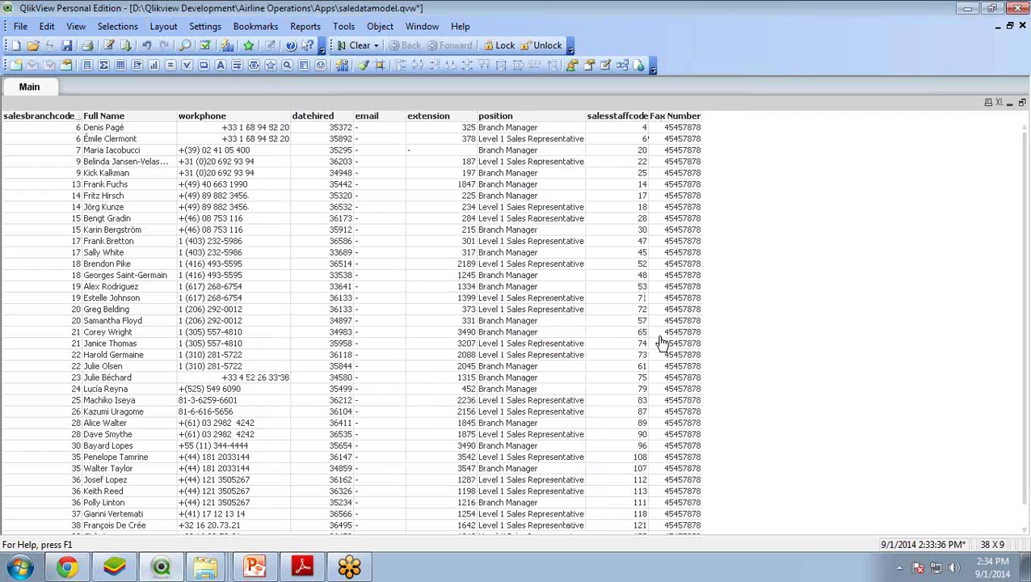
Reopen the load script and examine the Full Name and Fax Number expressions in the Main Data section.
{"action": "left_click", "coordinate": [108, 46]}
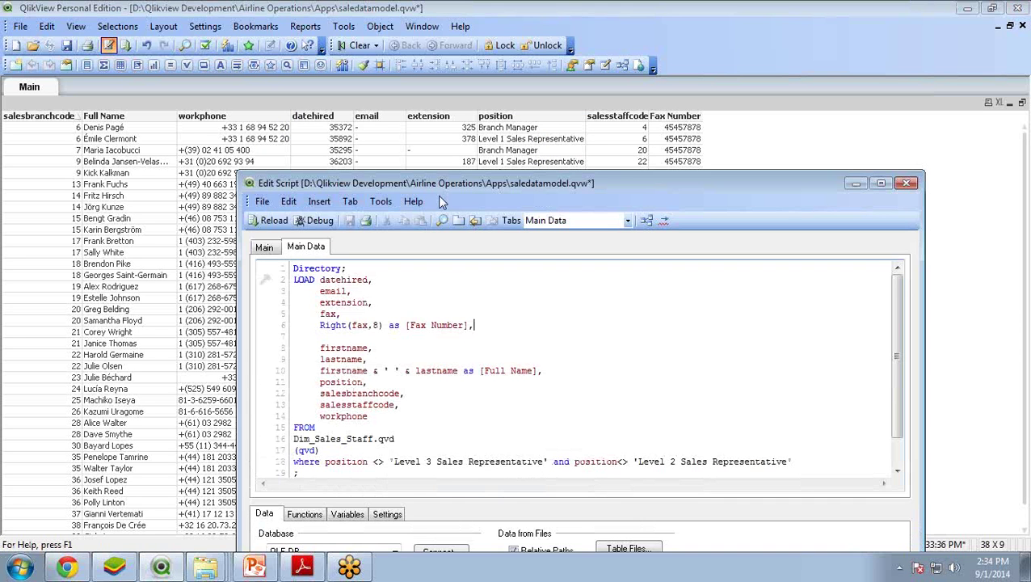
{"action": "left_click_drag", "start_coordinate": [476, 164], "coordinate": [429, 109]}
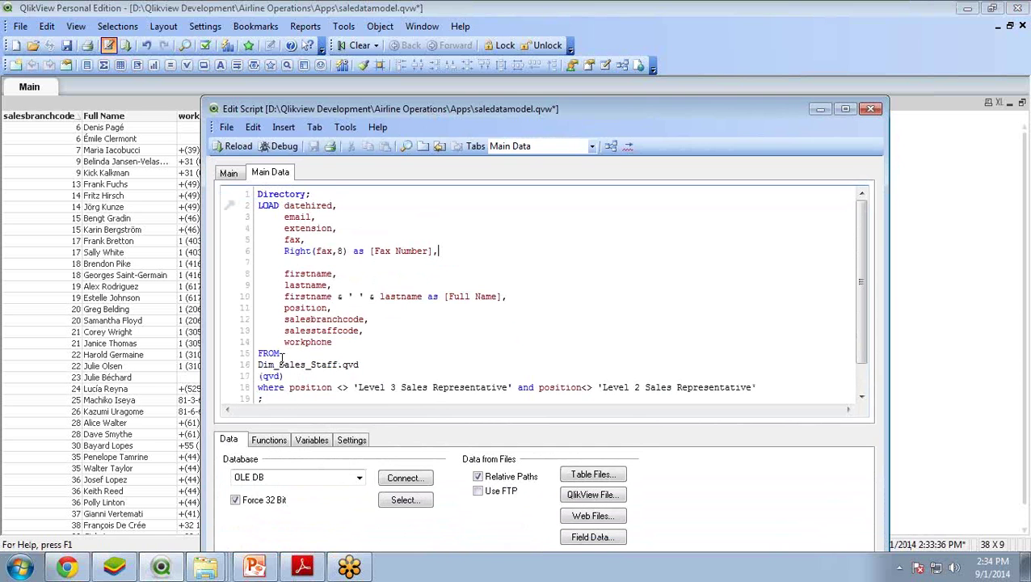
{"action": "left_click_drag", "start_coordinate": [285, 297], "coordinate": [506, 296]}
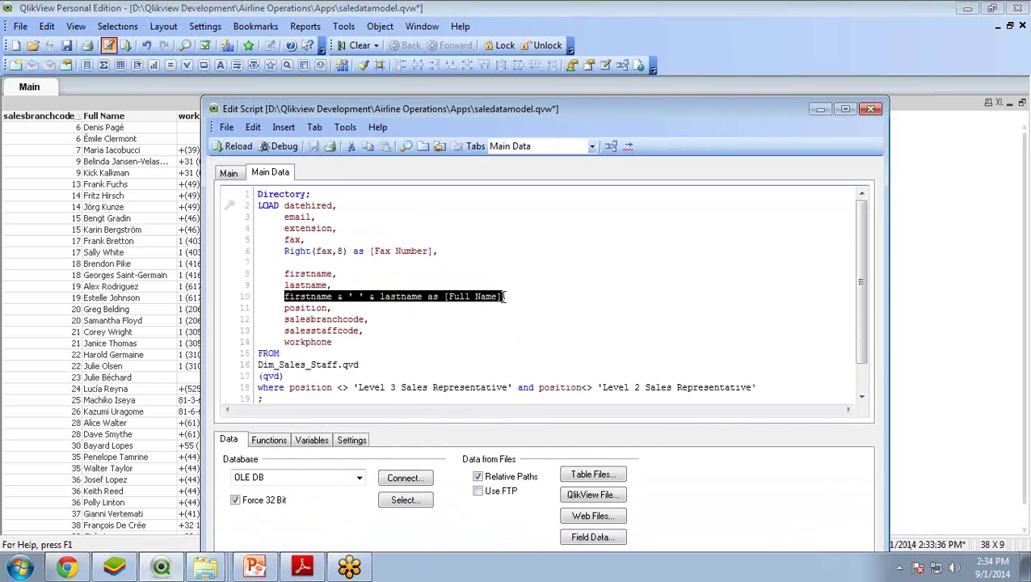
{"action": "left_click", "coordinate": [280, 251]}
{"action": "left_click_drag", "start_coordinate": [281, 252], "coordinate": [454, 252]}
{"action": "left_click", "coordinate": [317, 273]}
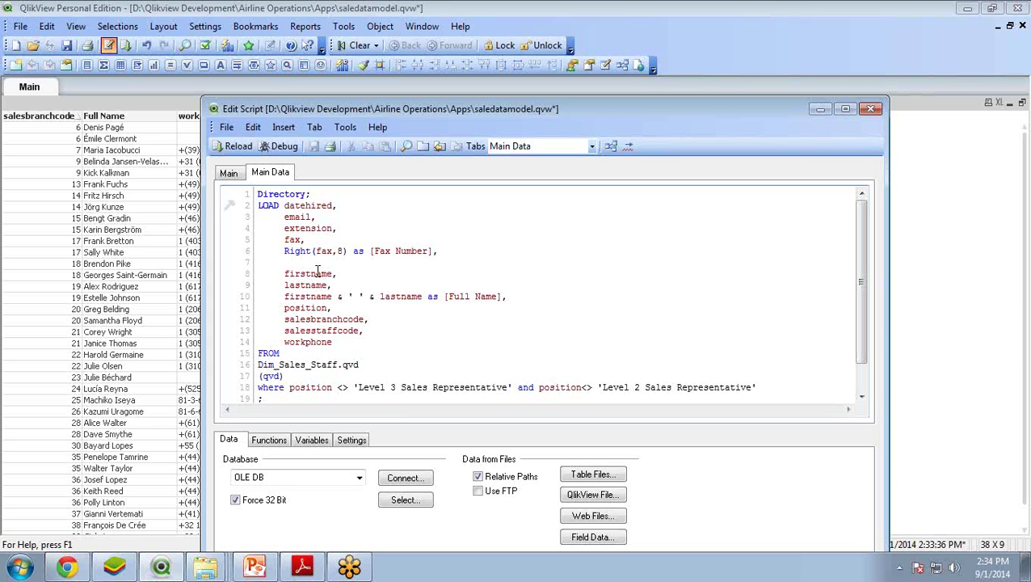
{"action": "left_click_drag", "start_coordinate": [597, 112], "coordinate": [493, 51]}
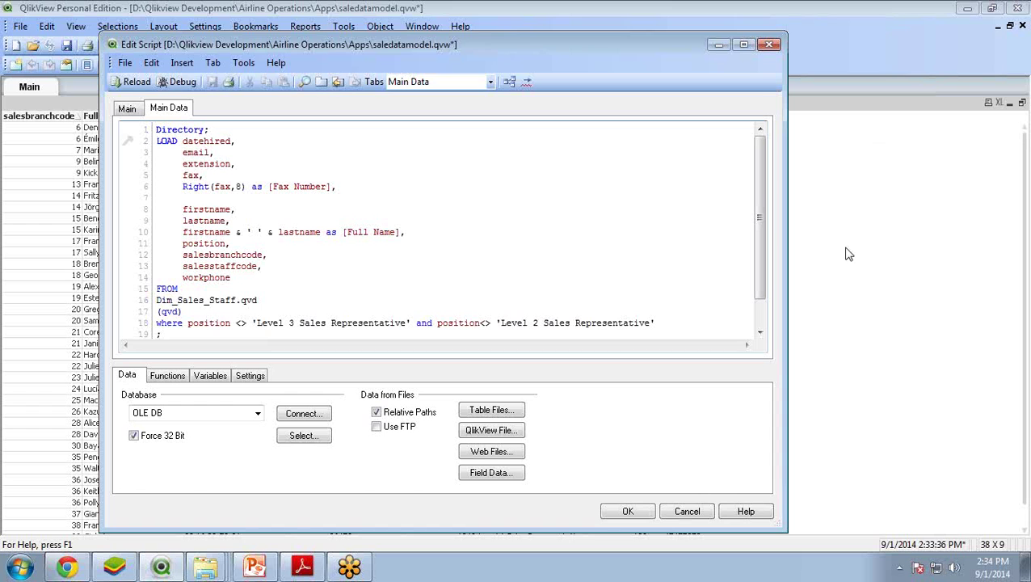
{"action": "left_click", "coordinate": [848, 198]}
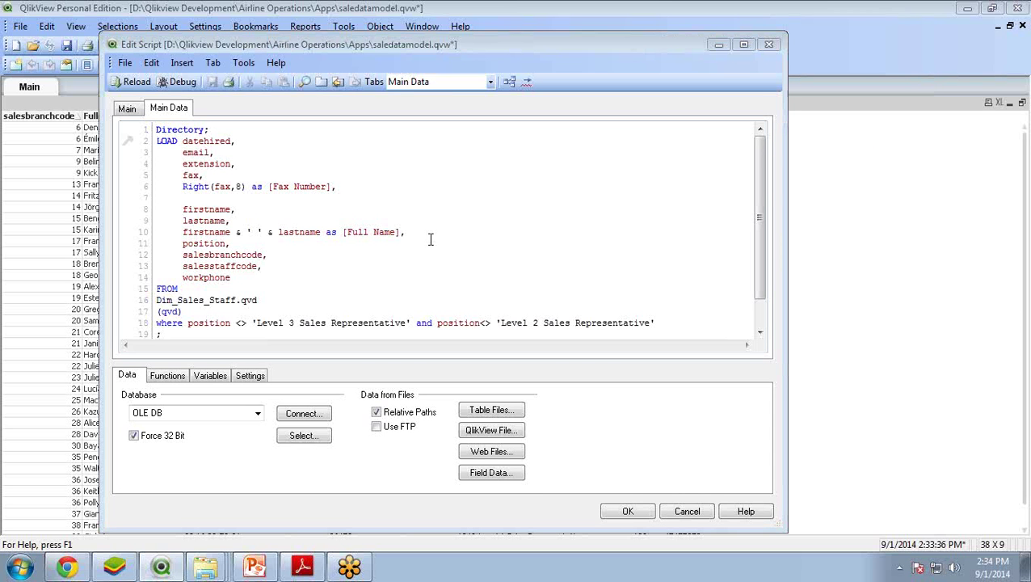